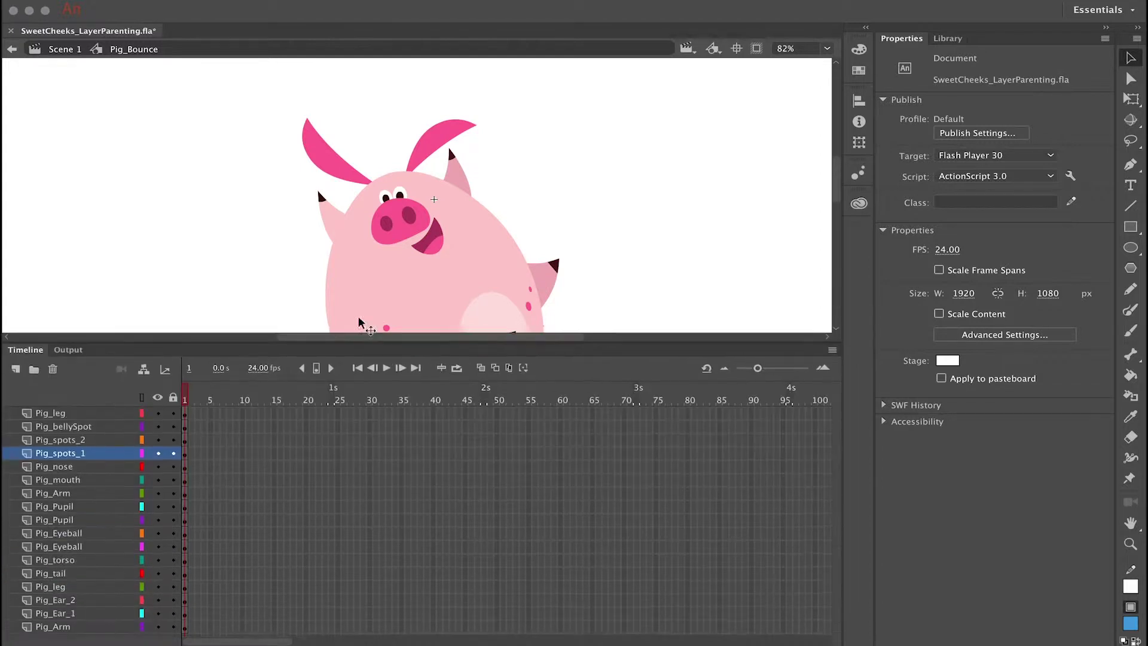
- Go through the pig's layers one by one to examine which body part each layer holds
click(109, 411)
click(110, 423)
click(110, 437)
click(109, 450)
click(108, 464)
click(108, 476)
click(107, 490)
click(107, 503)
click(107, 517)
click(108, 529)
click(108, 543)
click(109, 557)
click(109, 570)
click(109, 583)
click(109, 596)
click(109, 609)
- Try to rotate the front leg about its centred transformation point with Free Transform
click(118, 397)
key(super+equal)
key(super+equal)
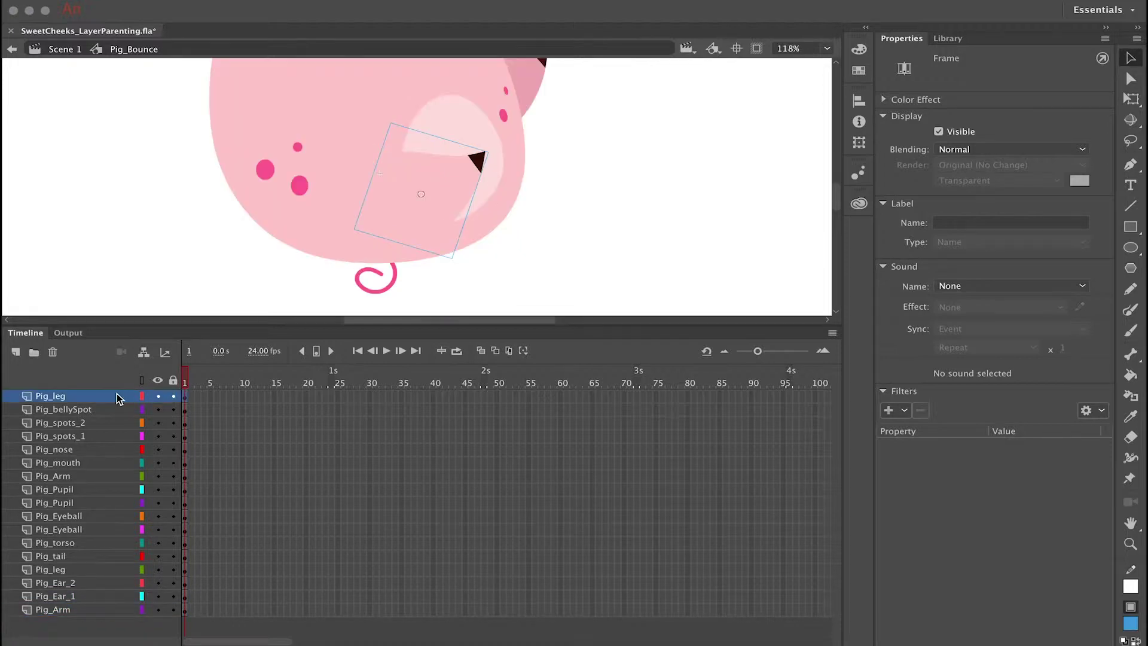
drag(281, 326, 282, 504)
drag(400, 290, 446, 349)
click(1133, 101)
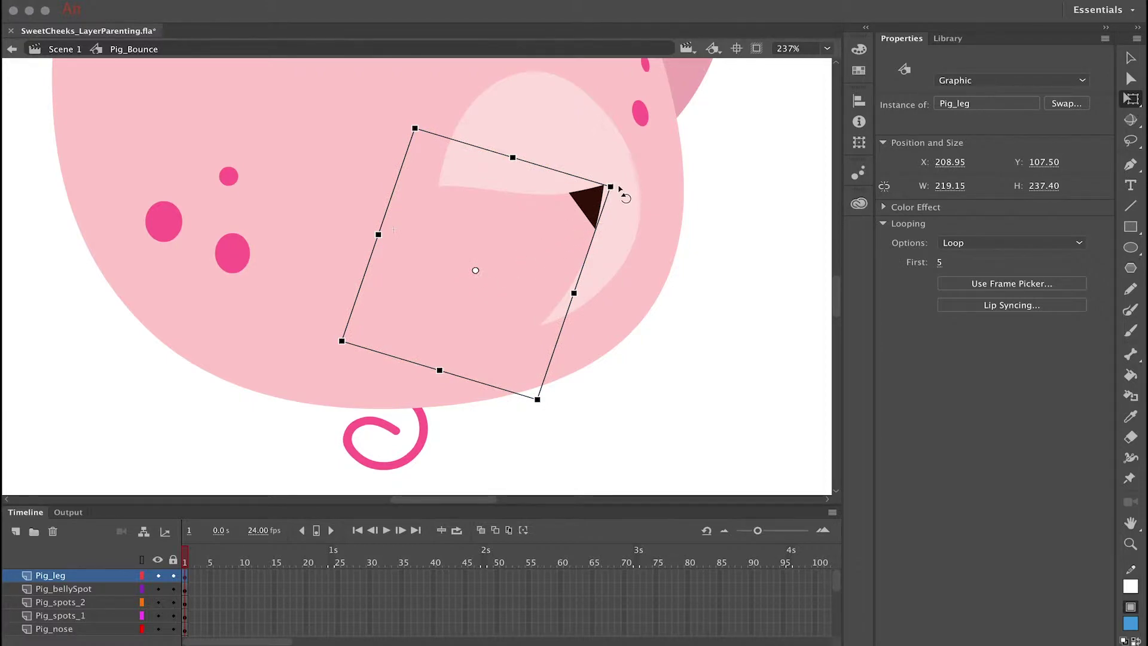
drag(624, 190, 635, 241)
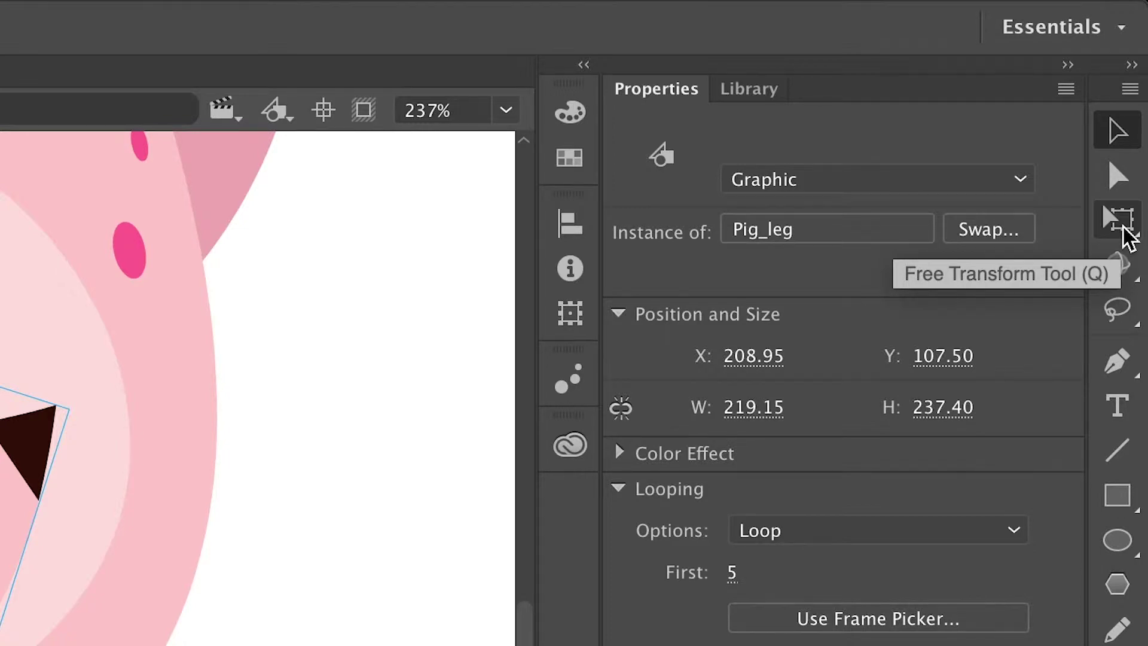
click(1124, 230)
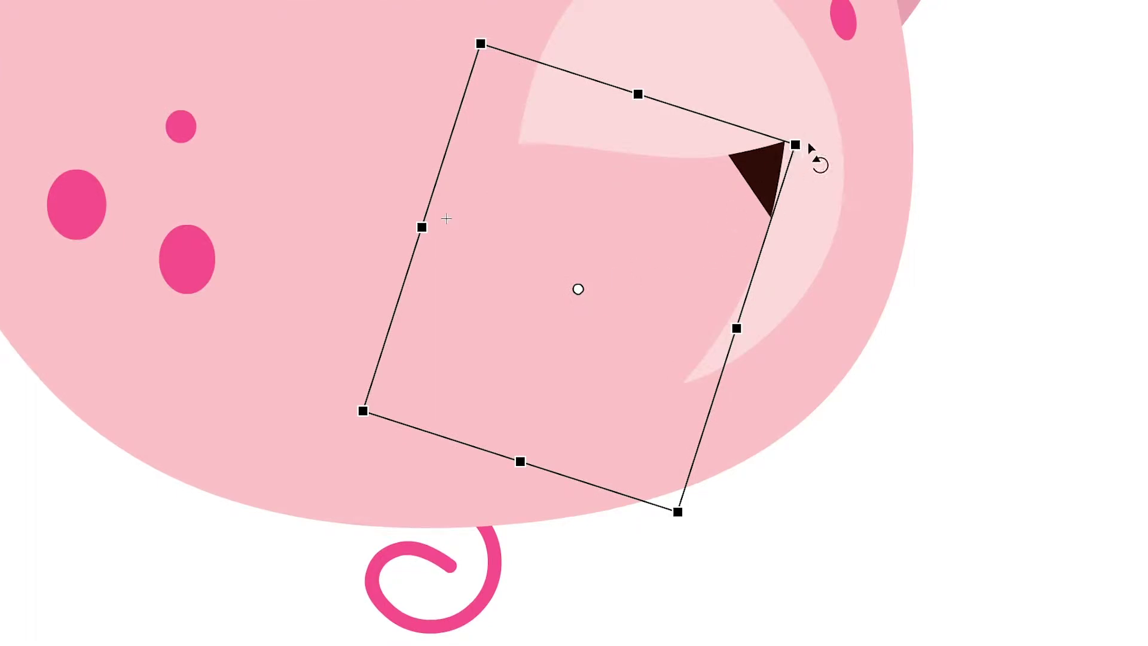
drag(820, 158, 836, 246)
- Move the front leg's transformation point to the base of the leg and test its rotation
drag(578, 289, 382, 400)
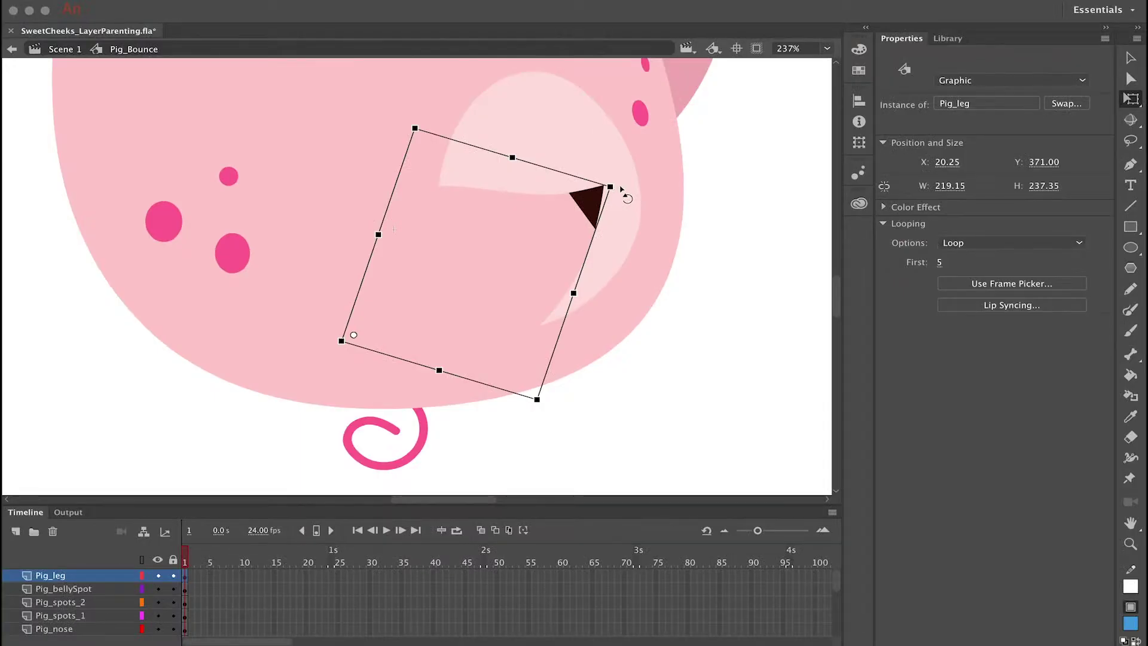
mouse_move(622, 190)
mouse_down()
mouse_move(644, 257)
mouse_move(636, 189)
mouse_move(651, 297)
mouse_move(633, 421)
mouse_move(654, 287)
mouse_move(609, 186)
mouse_up()
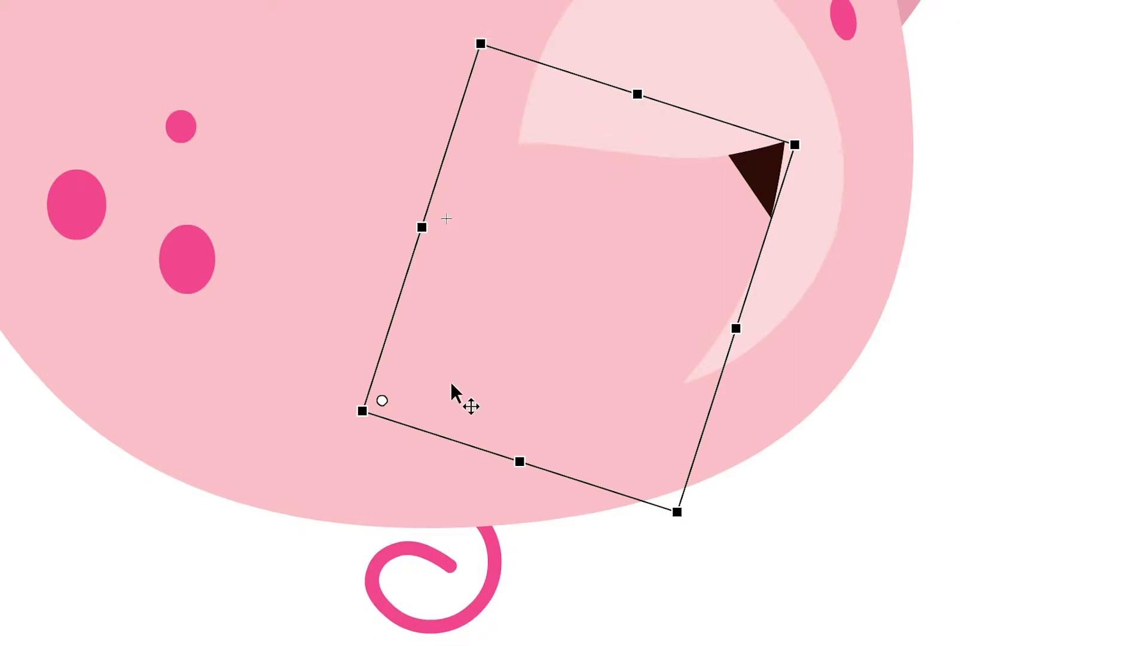
drag(350, 342, 422, 356)
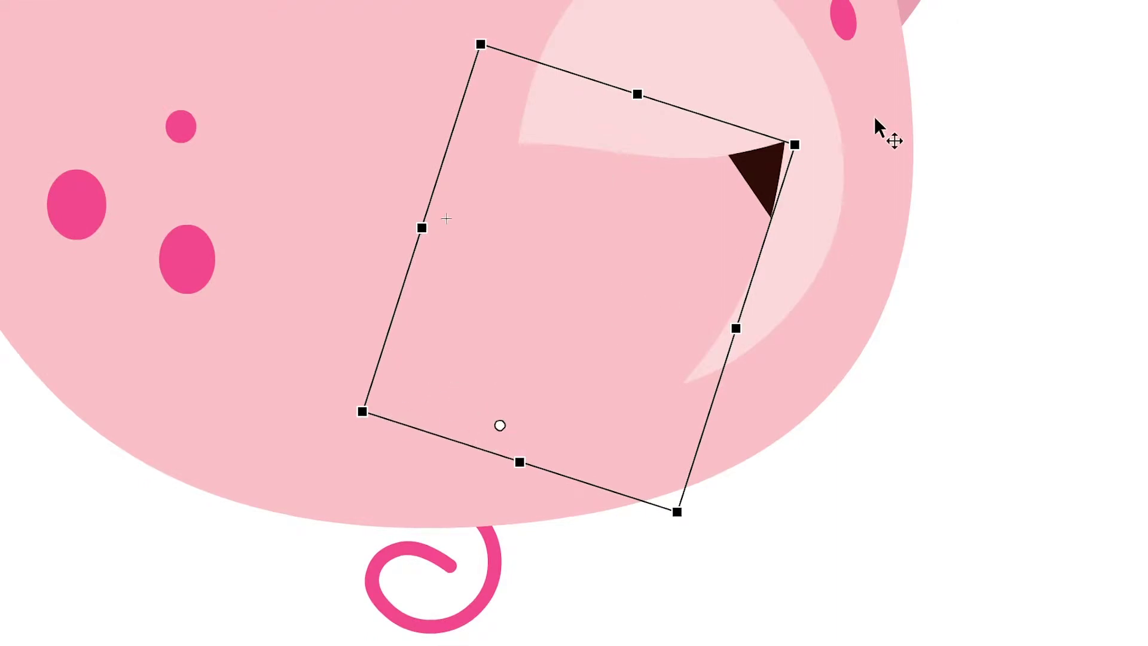
drag(809, 143, 774, 220)
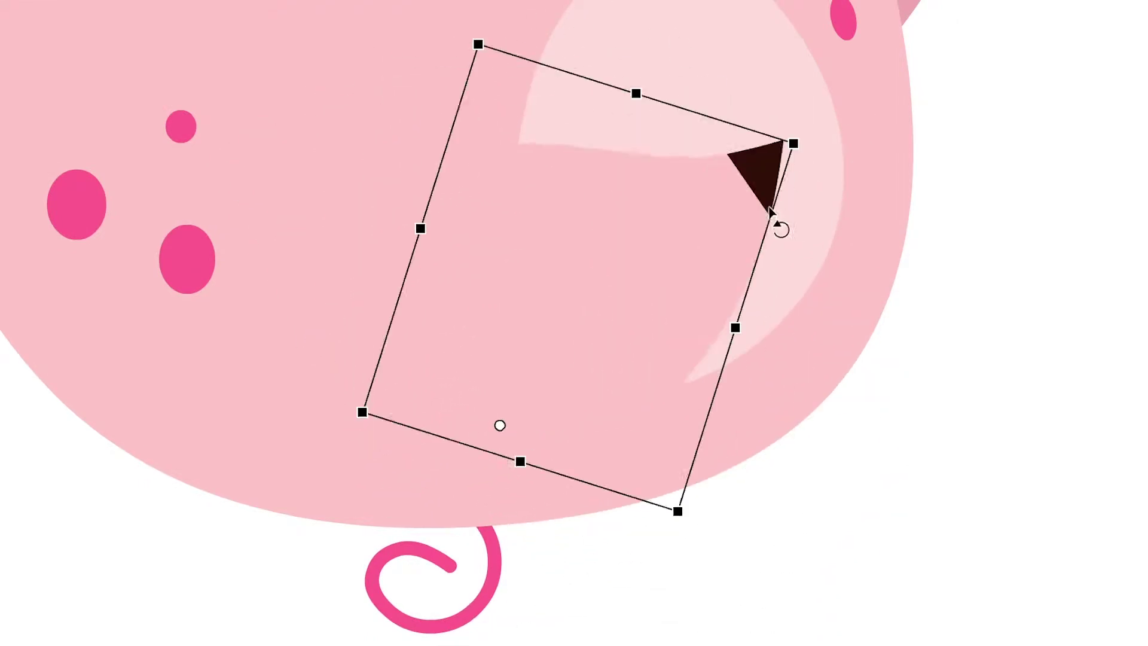
- Reposition the transformation points of the back leg and the tail to where they meet the body, and test the tail's rotation
scroll(774, 220, up, 5)
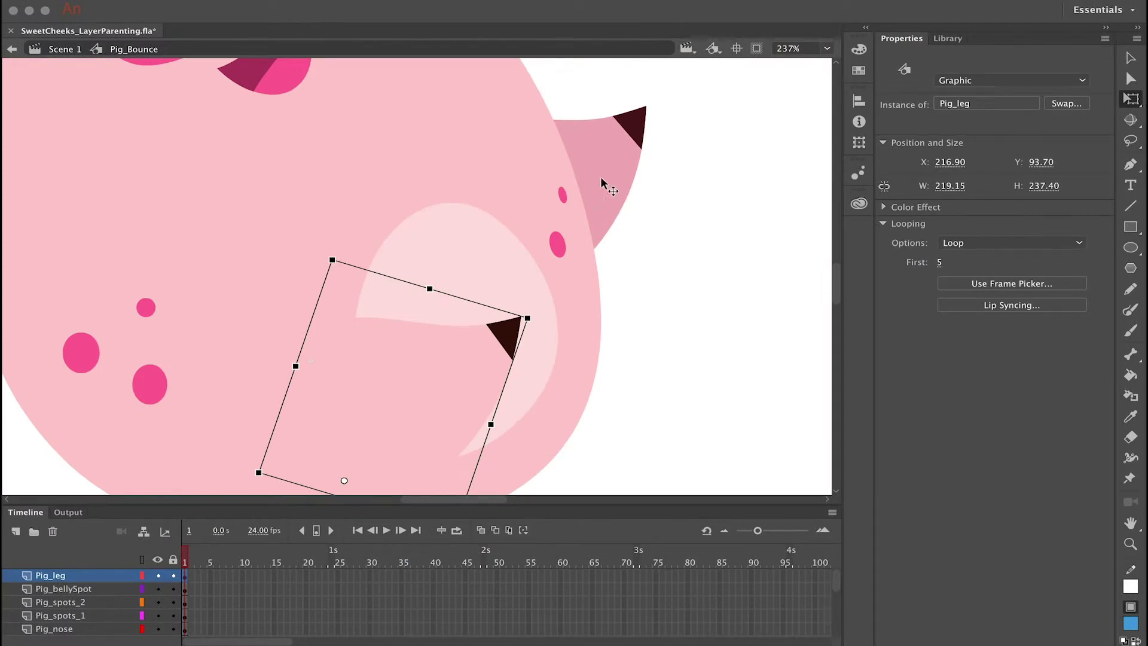
click(600, 177)
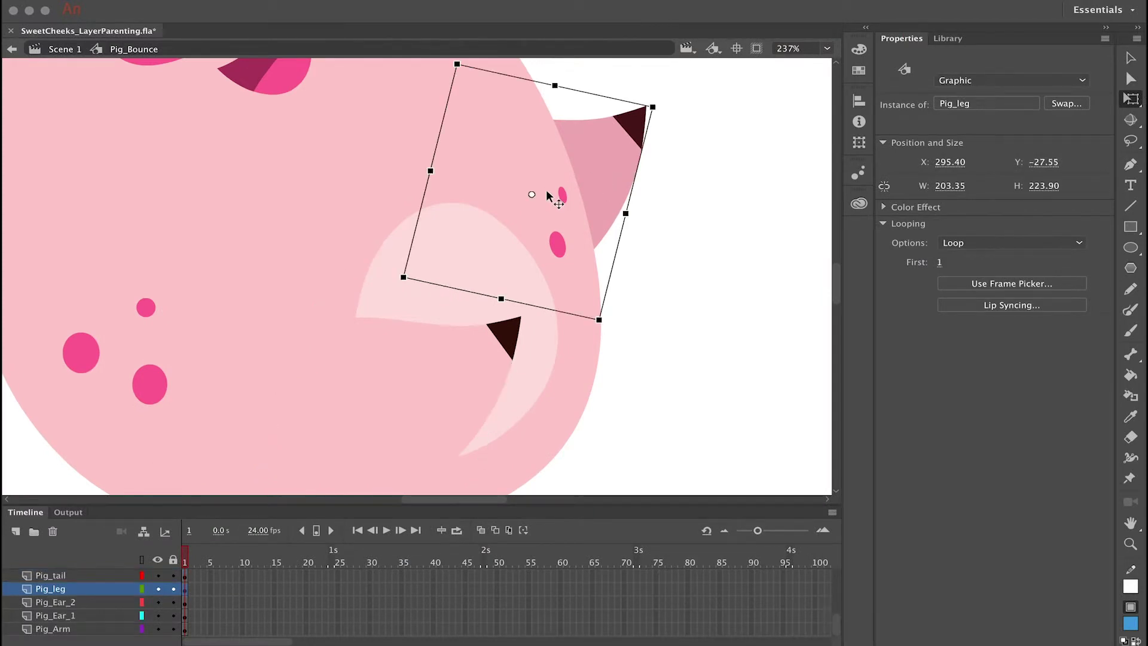
drag(494, 250, 480, 252)
drag(379, 295, 466, 113)
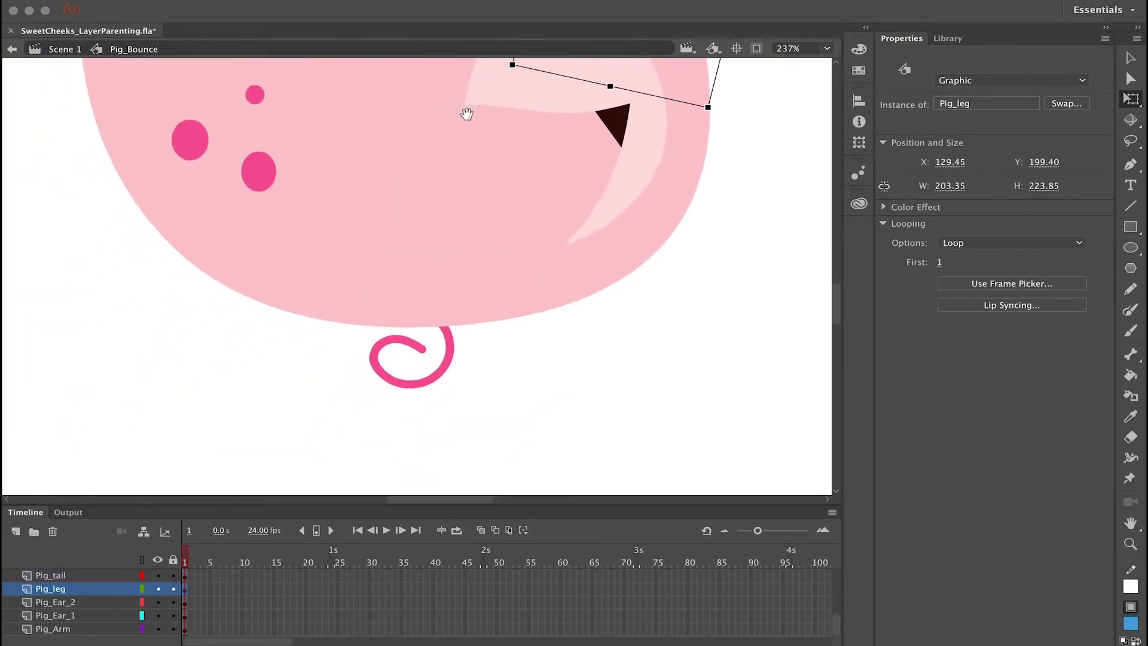
click(424, 386)
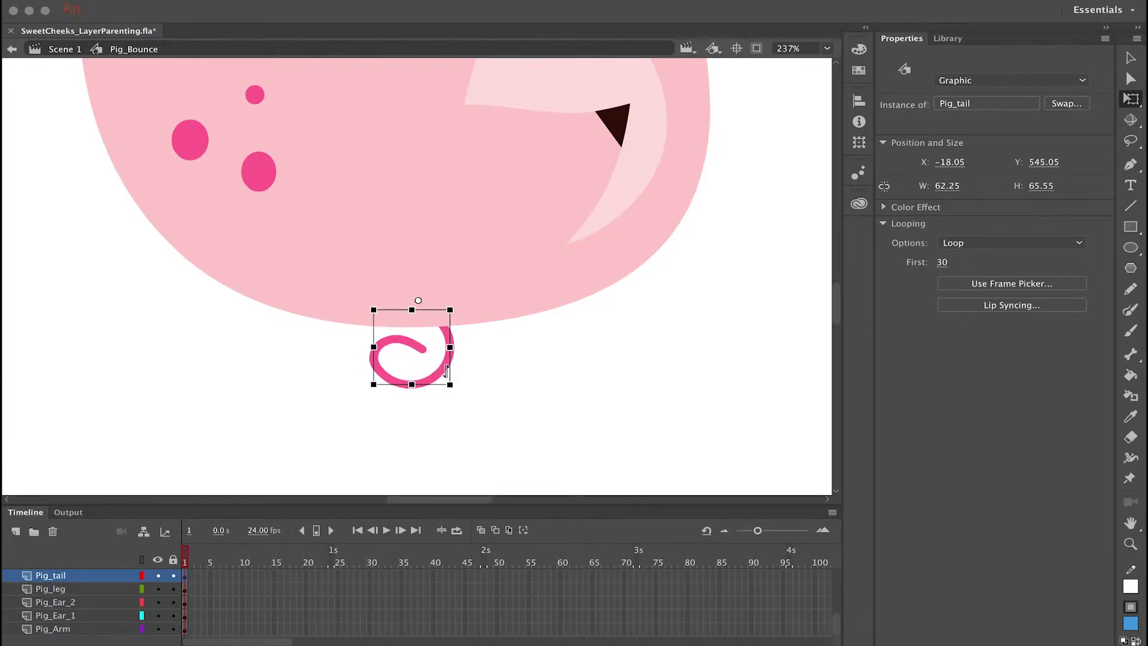
drag(472, 400, 469, 428)
- Move the transformation points of both arms to where they join the body and test each arm's rotation
scroll(427, 397, up, 10)
scroll(478, 404, left, 3)
click(580, 256)
drag(577, 269, 577, 342)
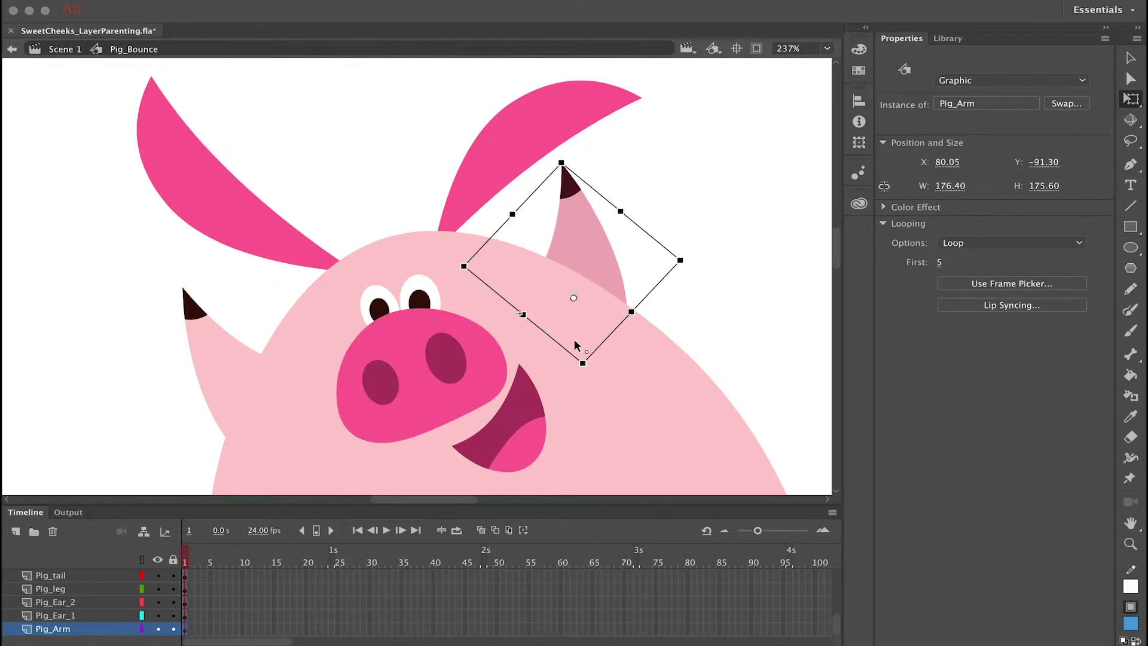
mouse_move(564, 161)
mouse_down()
mouse_move(515, 143)
mouse_move(622, 177)
mouse_move(565, 162)
mouse_up()
click(211, 357)
drag(363, 295, 430, 249)
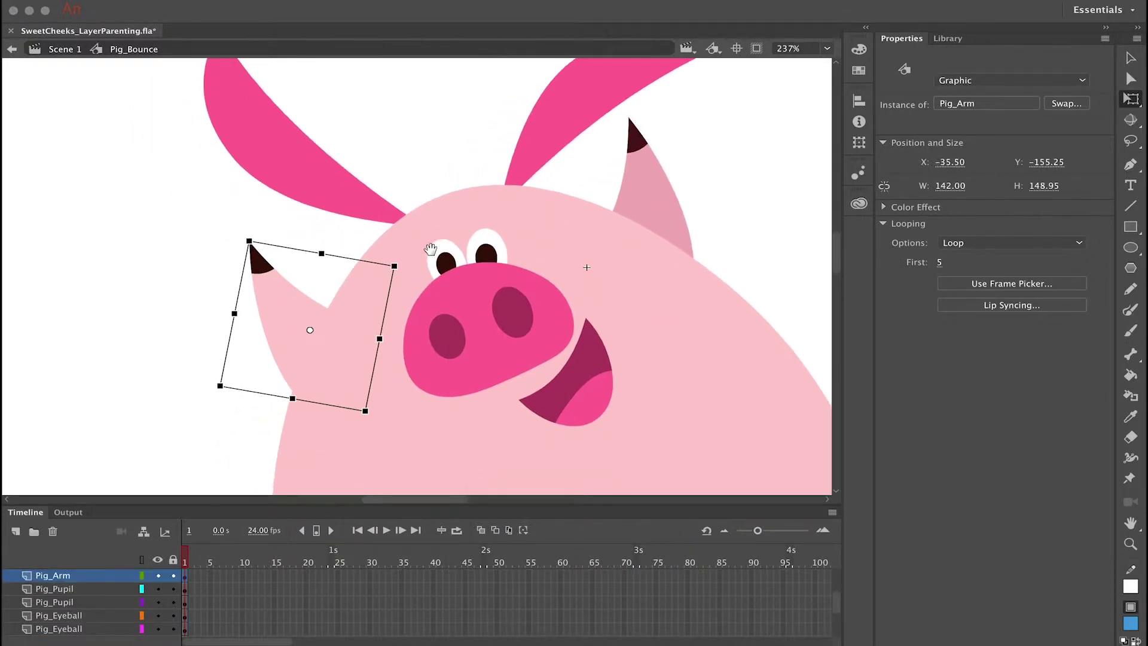
drag(310, 329, 353, 393)
mouse_move(243, 232)
mouse_down()
mouse_move(205, 256)
mouse_move(182, 251)
mouse_move(245, 234)
mouse_up()
- Move the transformation points of both ears to where they attach to the head
scroll(357, 138, up, 3)
click(233, 219)
drag(277, 238, 389, 310)
mouse_move(194, 106)
mouse_down()
mouse_move(367, 128)
mouse_move(377, 72)
mouse_move(195, 108)
mouse_up()
click(580, 199)
drag(580, 199, 476, 292)
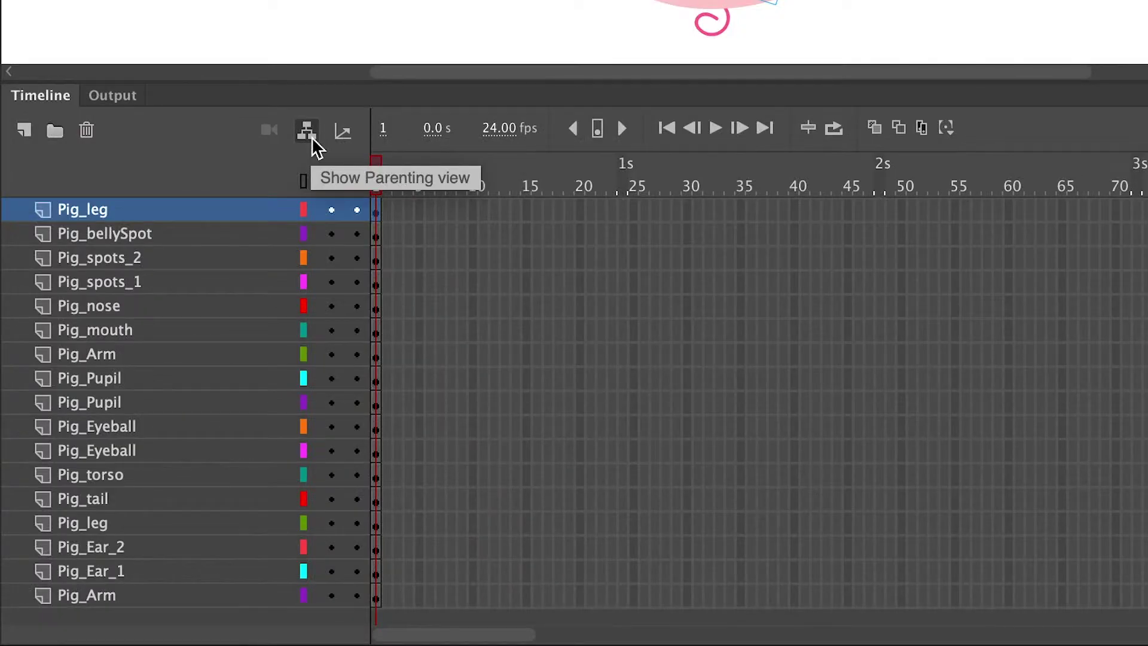
- Show the layer parenting view and parent the front Pig_leg layer to Pig_torso
click(312, 141)
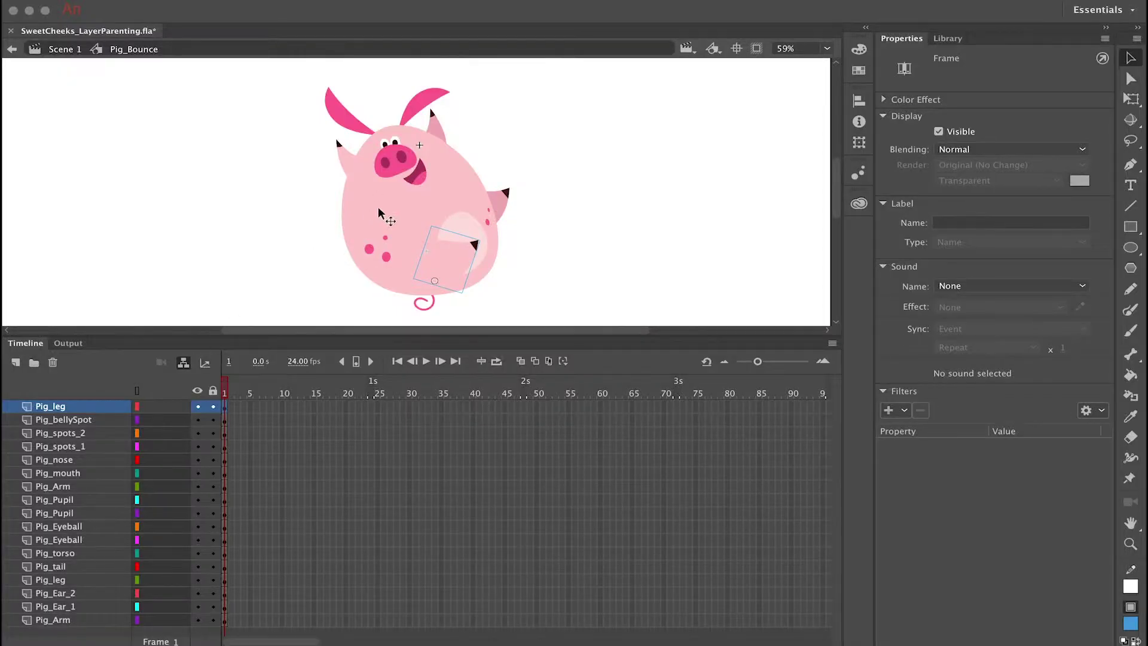
click(380, 210)
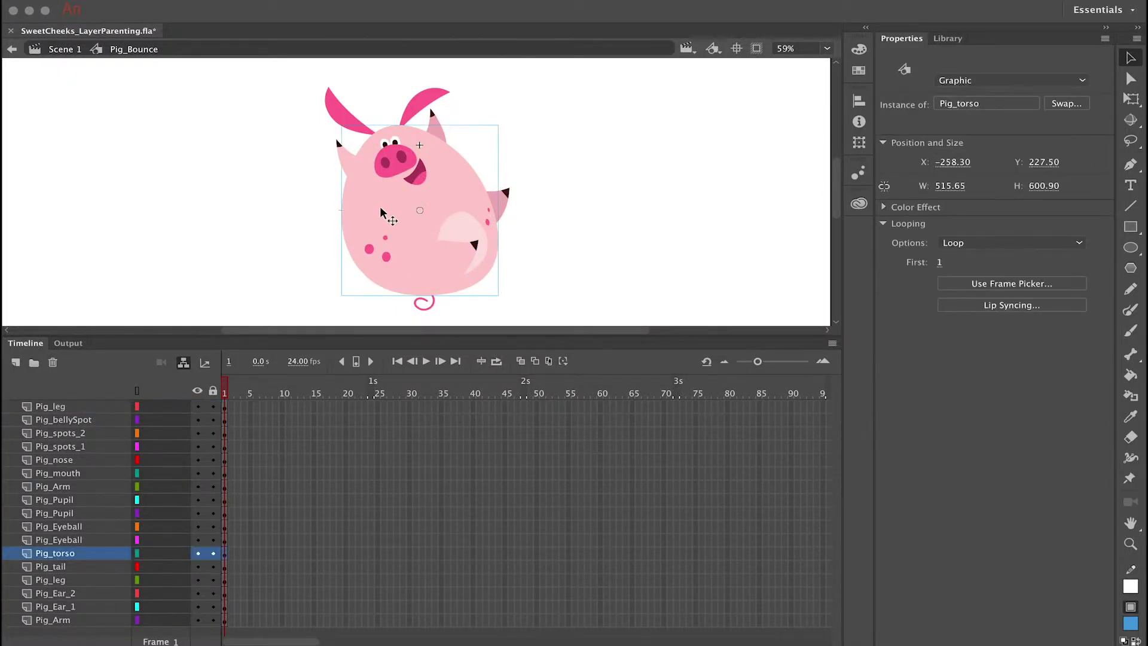
click(447, 257)
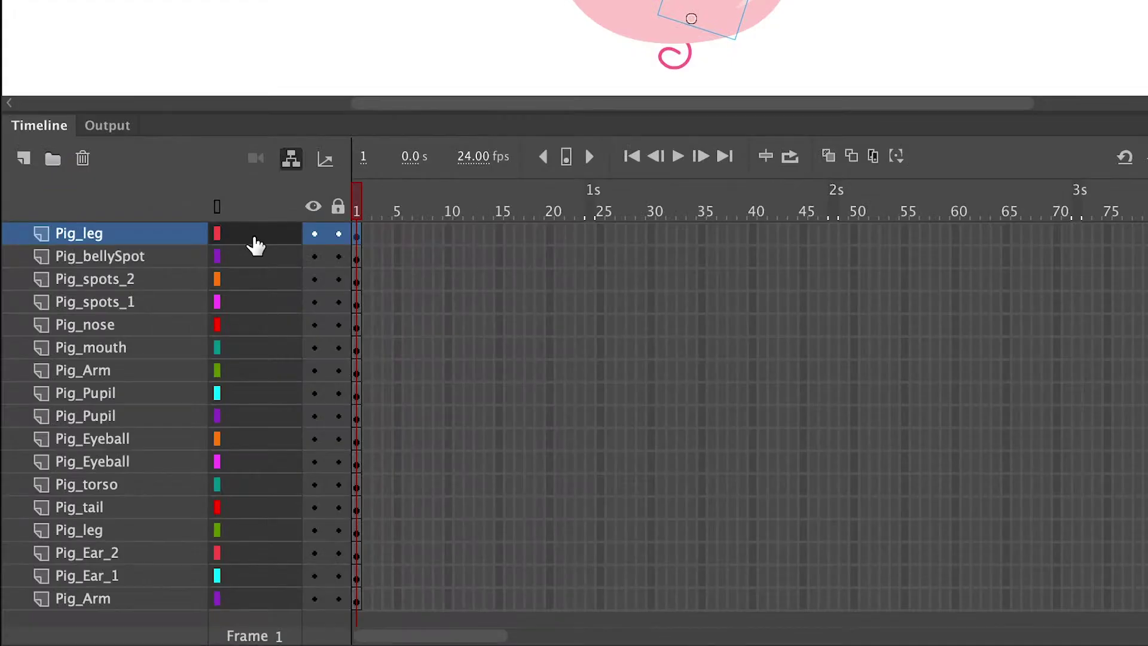
drag(255, 245, 262, 493)
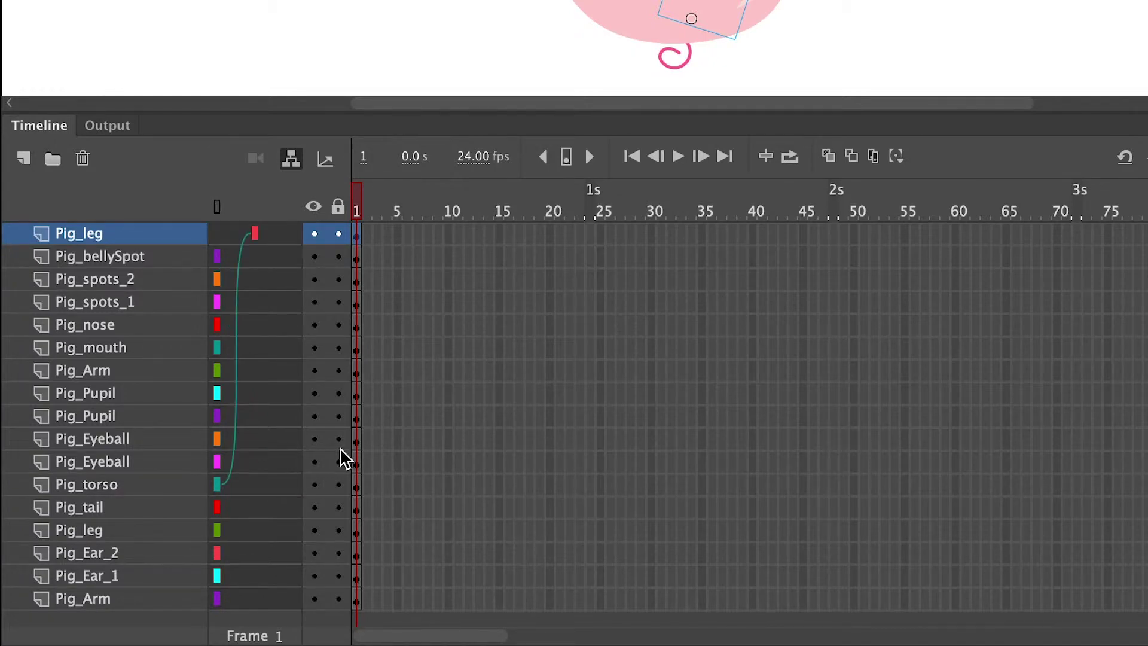
drag(351, 449, 386, 449)
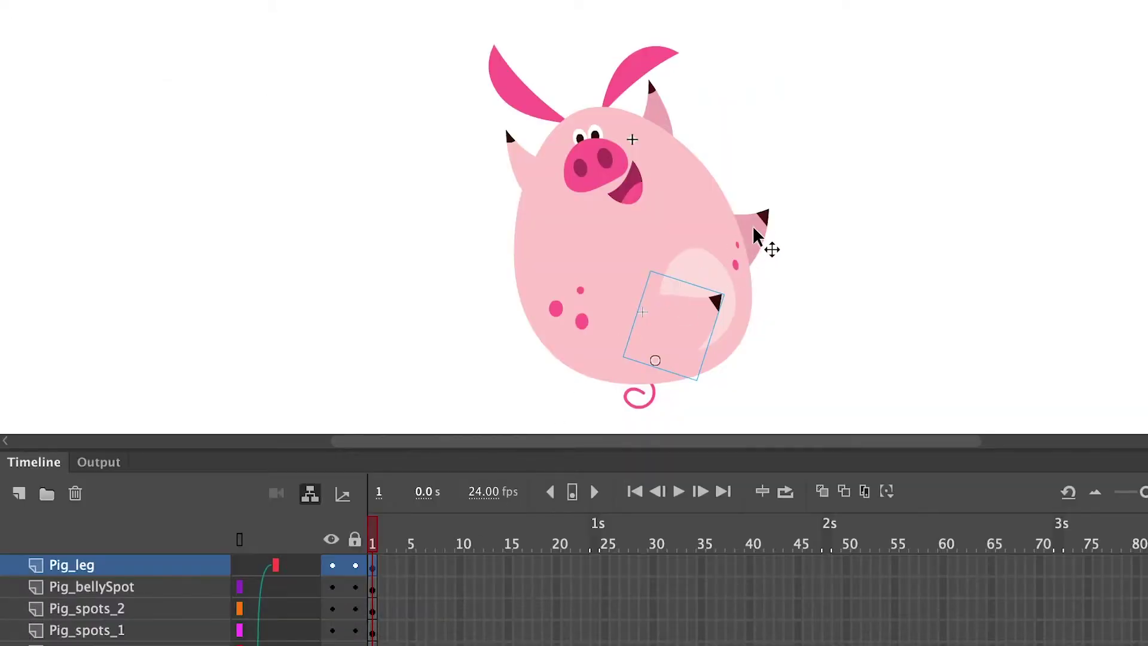
- Parent the back Pig_leg, Pig_bellySpot, Pig_spots_2, Pig_spots_1 and Pig_tail layers to Pig_torso
click(754, 228)
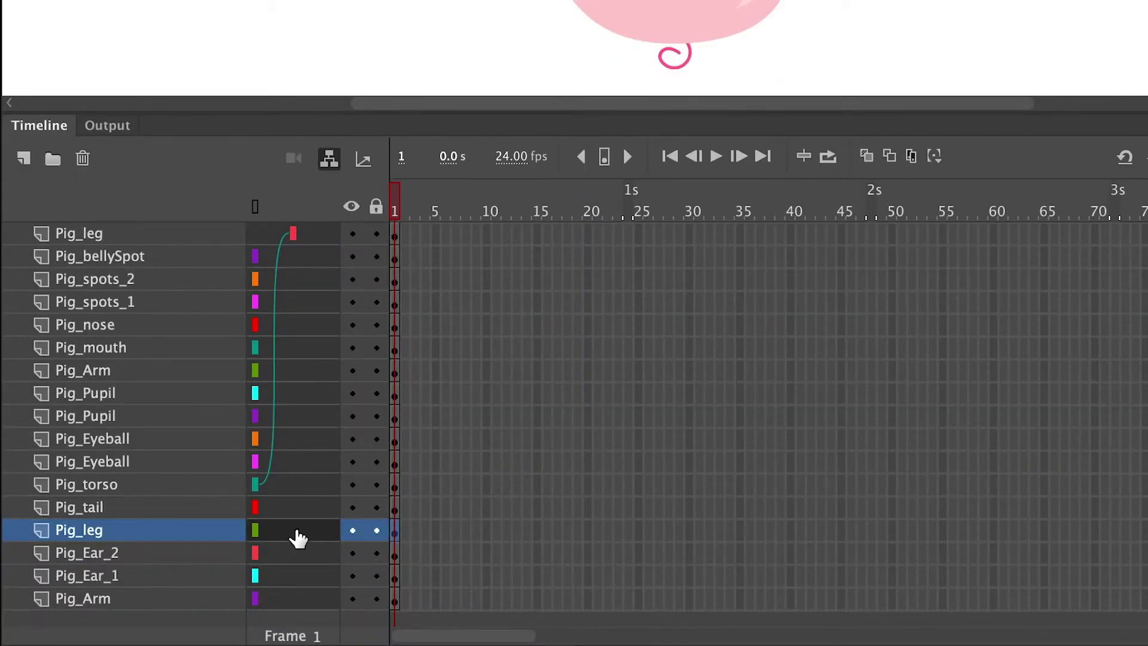
drag(297, 536, 296, 498)
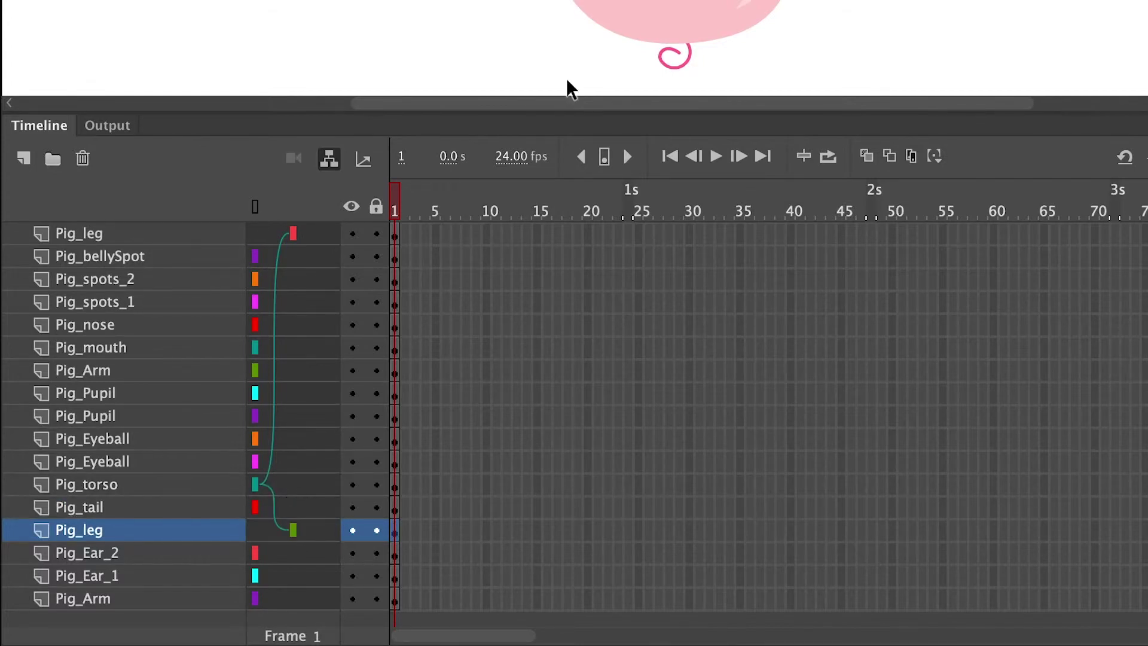
click(752, 2)
drag(256, 256, 307, 484)
click(383, 279)
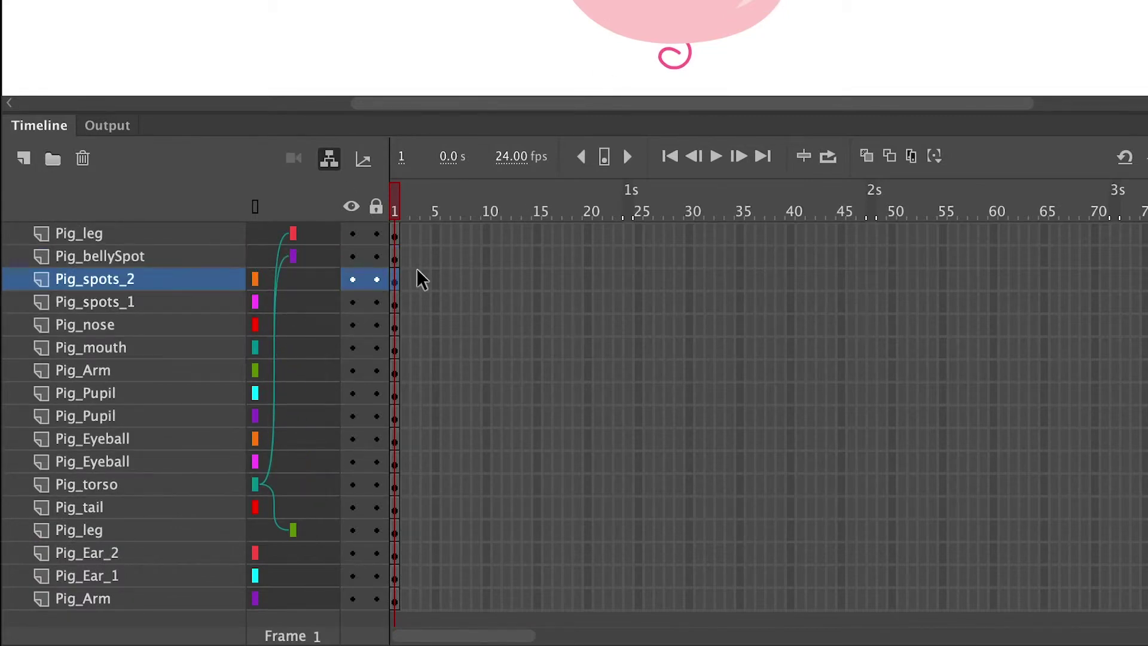
drag(255, 279, 305, 498)
click(344, 24)
drag(255, 302, 310, 497)
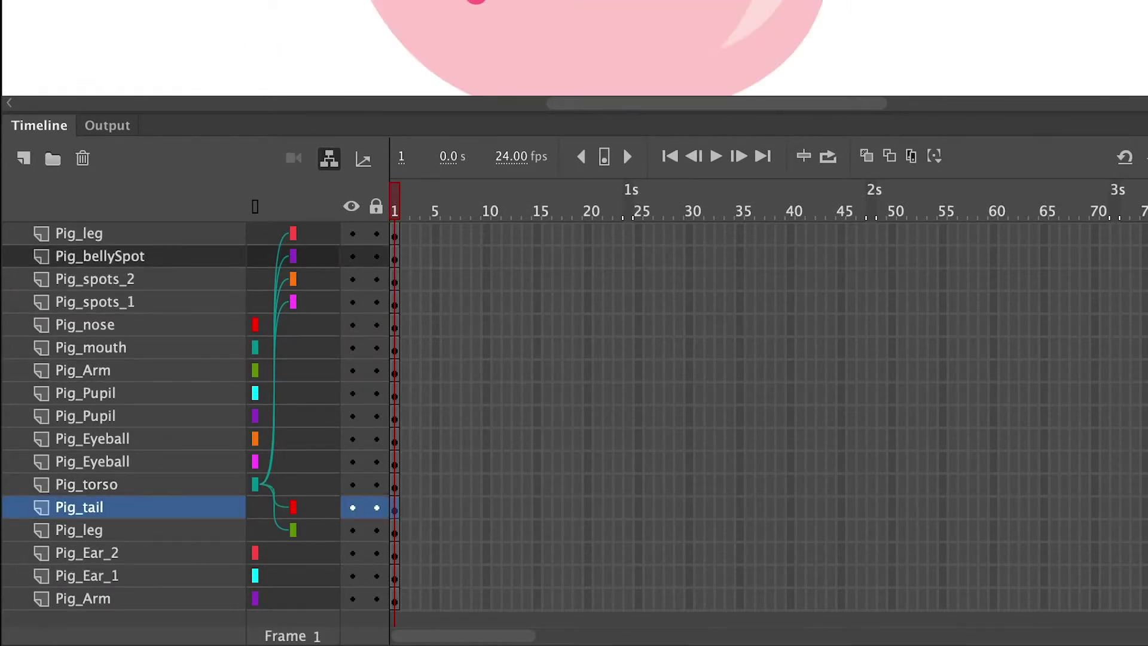
- Parent the Pig_mouth, Pig_nose and both Pig_Eyeball layers to Pig_torso
drag(255, 348, 316, 497)
drag(256, 324, 313, 485)
drag(255, 438, 312, 484)
drag(256, 461, 312, 484)
- Parent each Pig_Pupil layer to its matching Pig_Eyeball layer, the upper to the upper and the lower to the lower
click(86, 393)
click(92, 438)
drag(255, 393, 312, 438)
click(255, 416)
drag(255, 416, 312, 461)
- Parent both Pig_Arm layers, Pig_Ear_1 and Pig_Ear_2 to Pig_torso
drag(256, 370, 313, 484)
drag(255, 598, 312, 484)
drag(255, 575, 312, 485)
drag(255, 553, 315, 487)
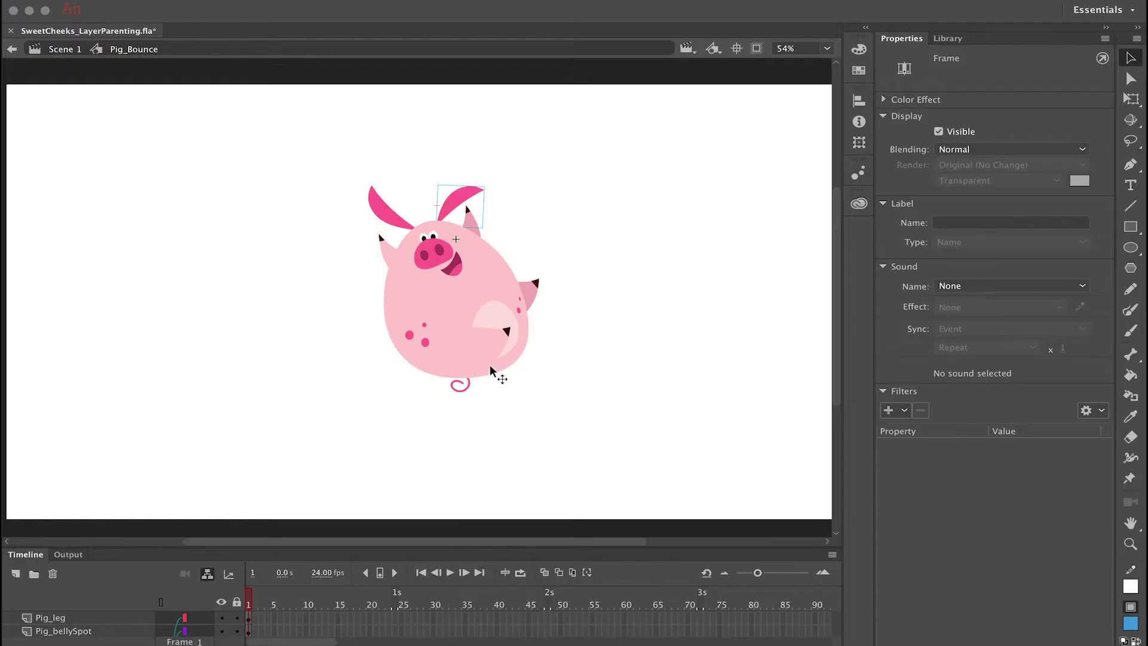
- Move the torso slightly right and down, and rotate it slightly counterclockwise with Free Transform to test the rig
key(z)
drag(333, 154, 592, 425)
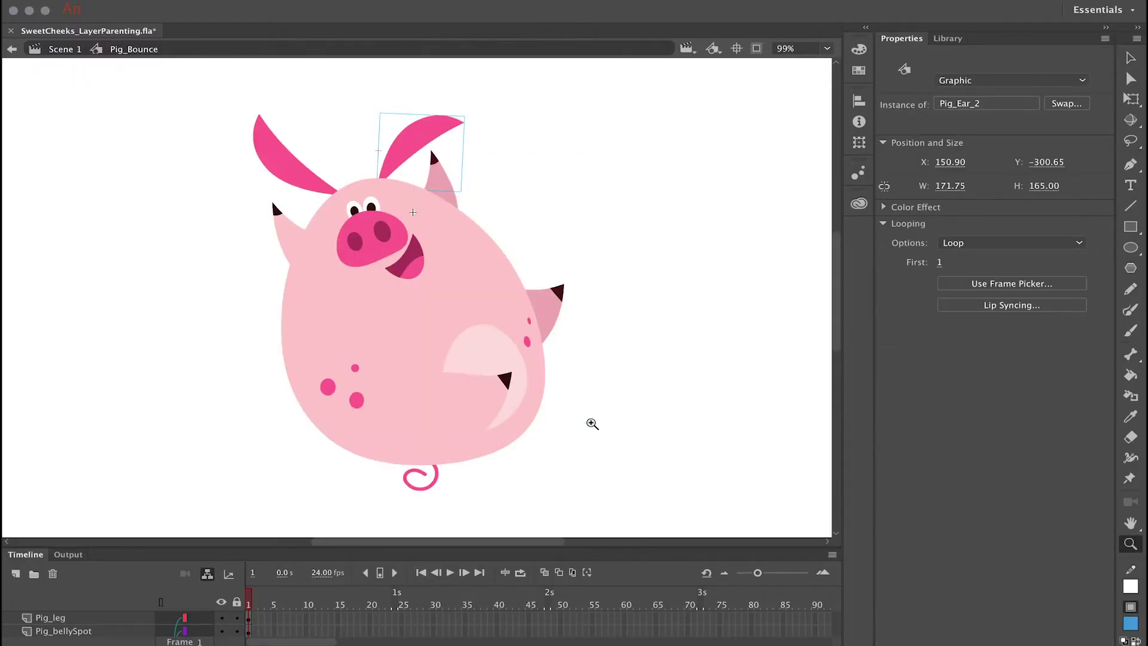
click(487, 305)
mouse_move(477, 307)
mouse_down()
mouse_move(538, 287)
mouse_move(423, 267)
mouse_move(494, 313)
mouse_up()
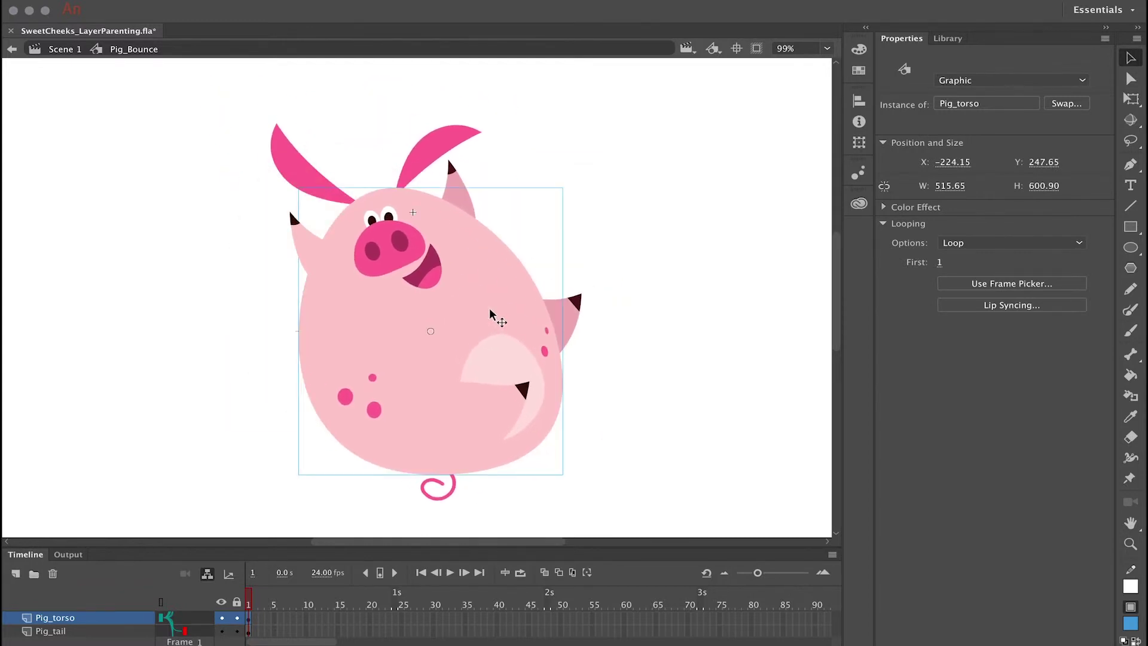
key(q)
mouse_move(575, 191)
mouse_down()
mouse_move(595, 218)
mouse_move(541, 156)
mouse_move(603, 245)
mouse_move(567, 179)
mouse_up()
- Rotate Pig_Ear_2 and the front leg slightly about their own transformation points
click(439, 146)
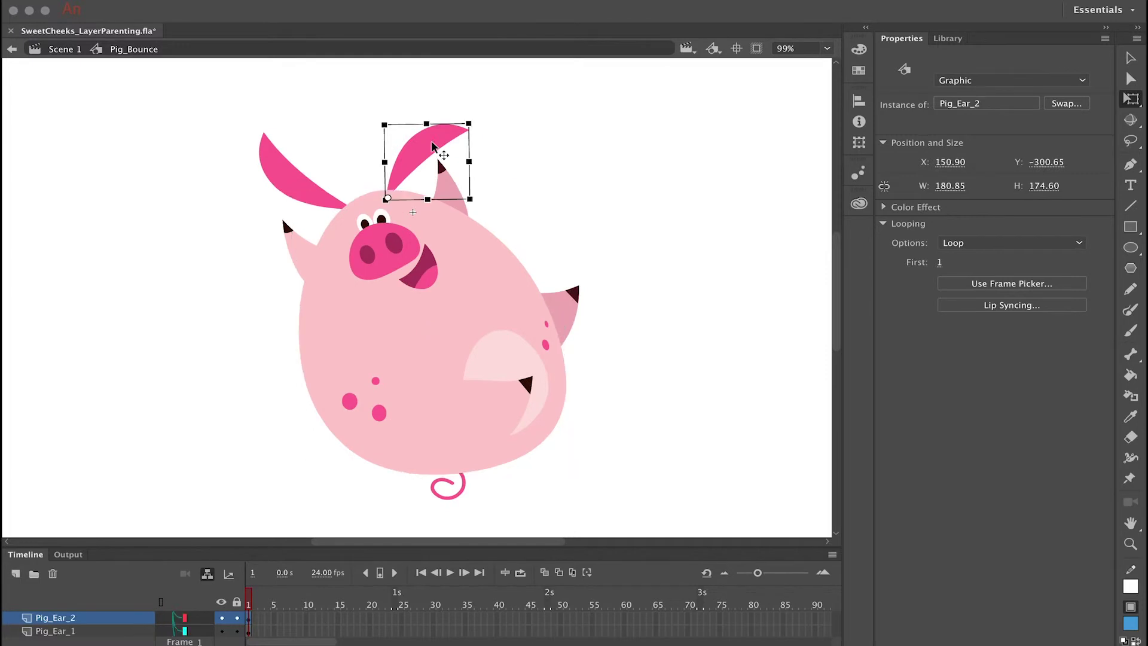
mouse_move(477, 124)
mouse_down()
mouse_move(444, 92)
mouse_move(464, 113)
mouse_up()
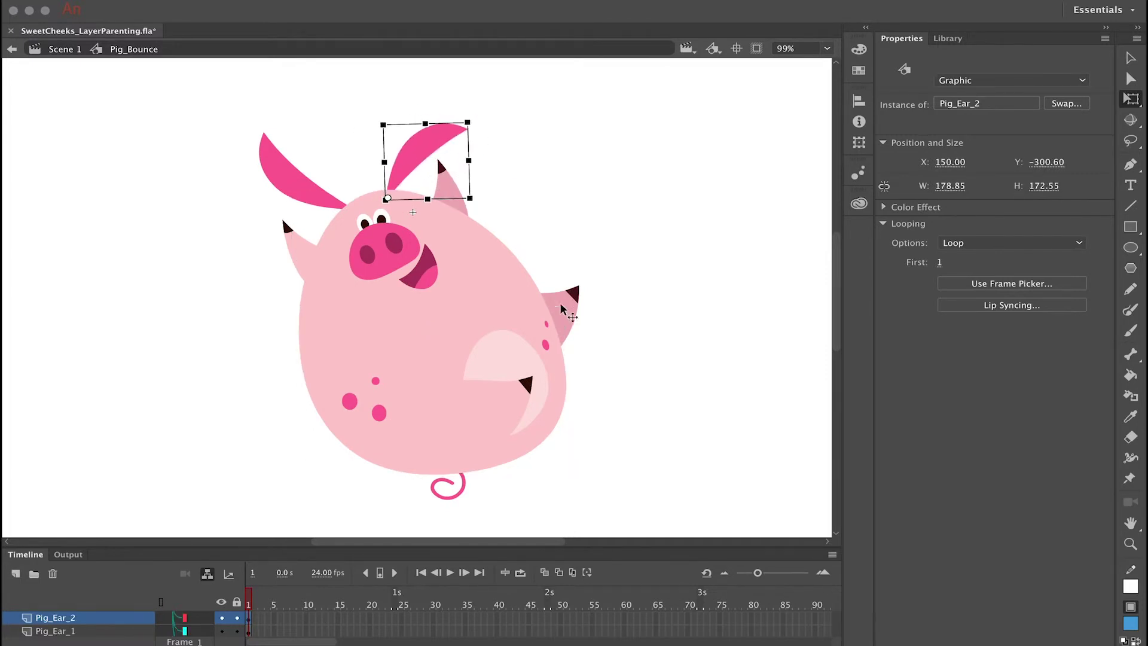
click(526, 382)
drag(545, 376, 545, 374)
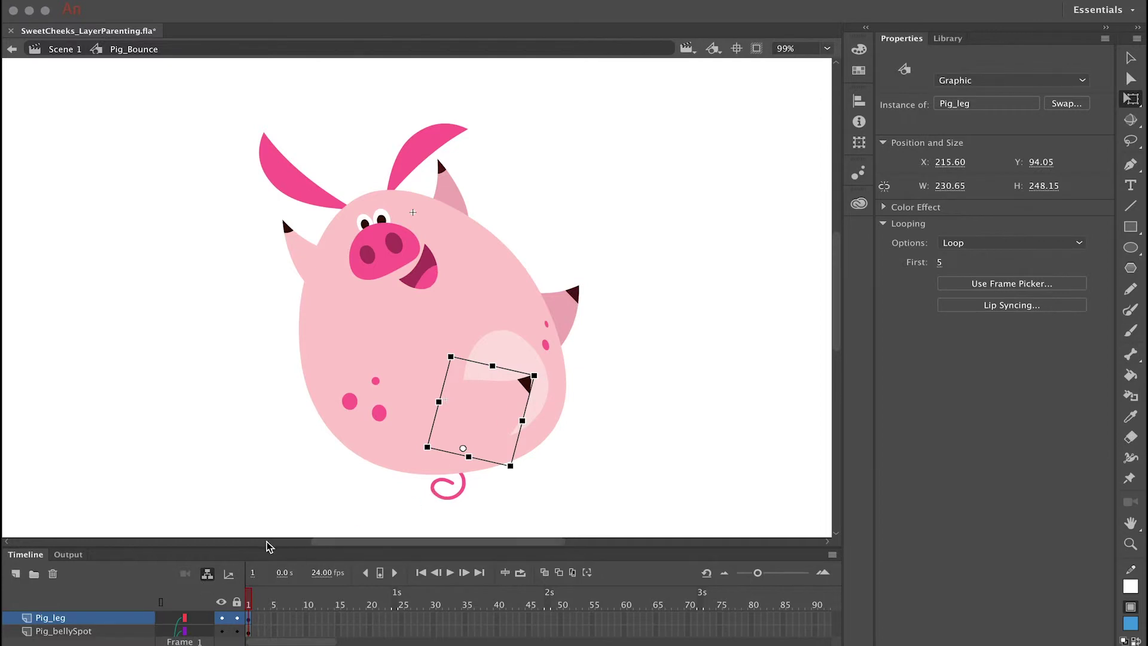
- Insert keyframes at frame 48 on all of the pig's layers
drag(268, 549, 285, 333)
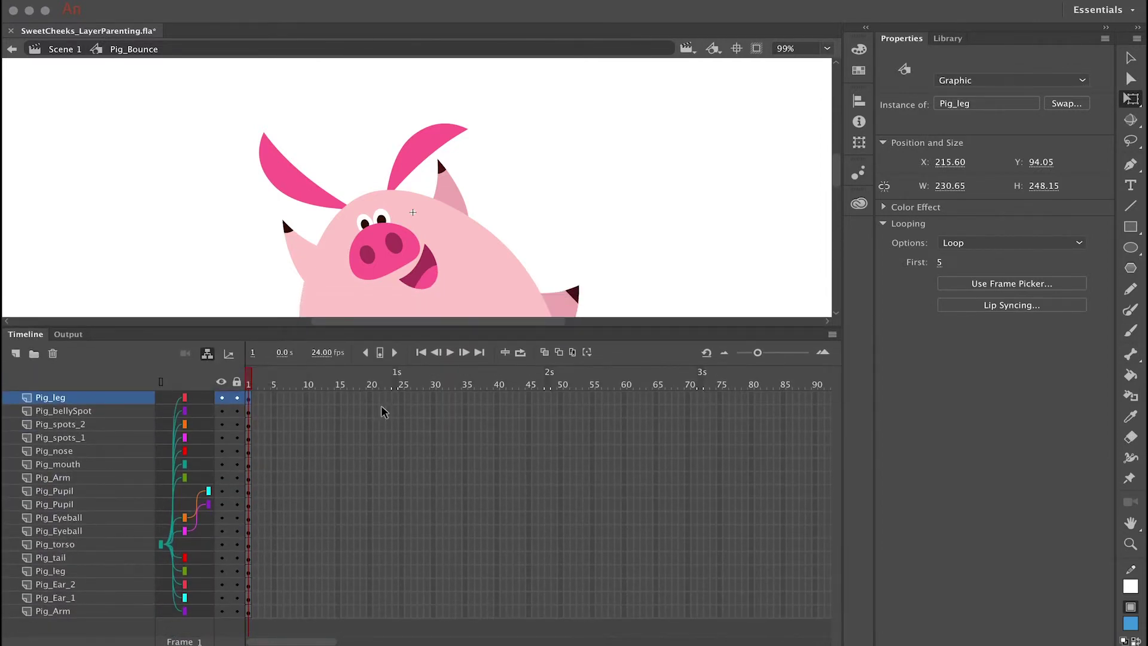
click(547, 396)
click(548, 387)
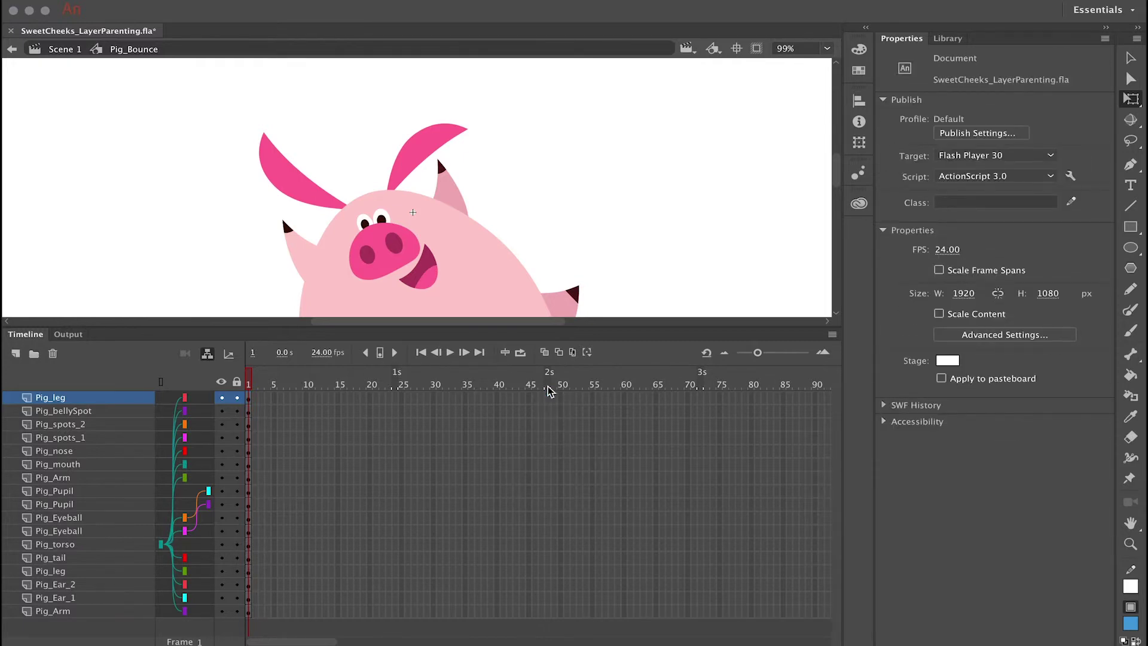
drag(549, 398, 549, 617)
key(F6)
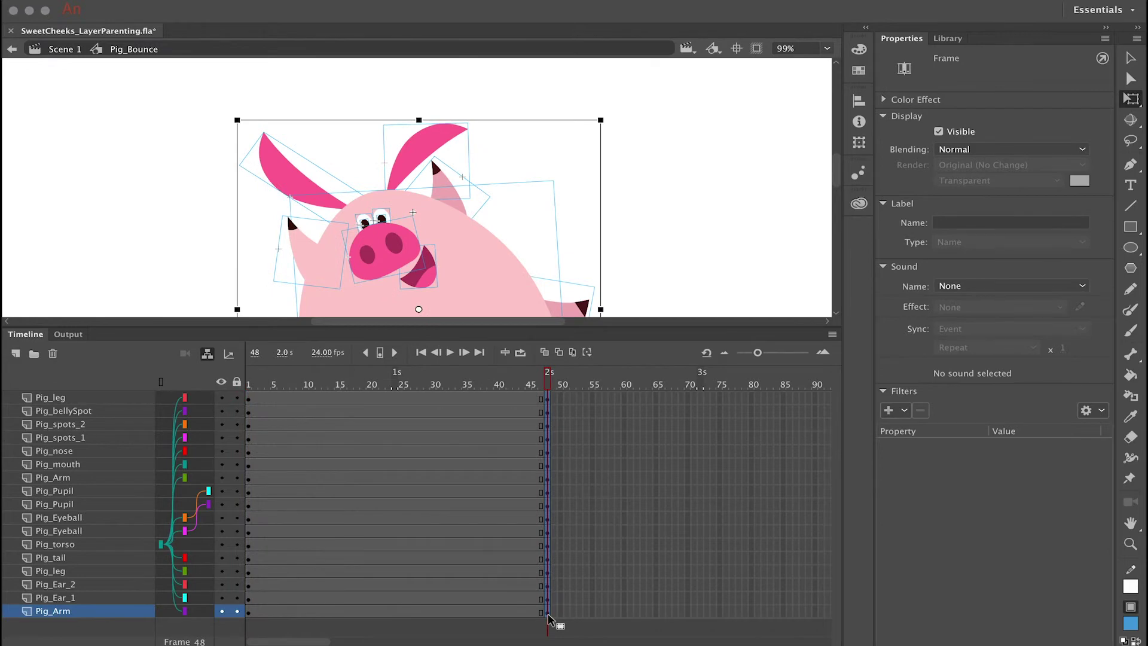
- On frame 48, move the pig's torso straight down below the stage, to about Y 1743
key(super+minus)
key(super+minus)
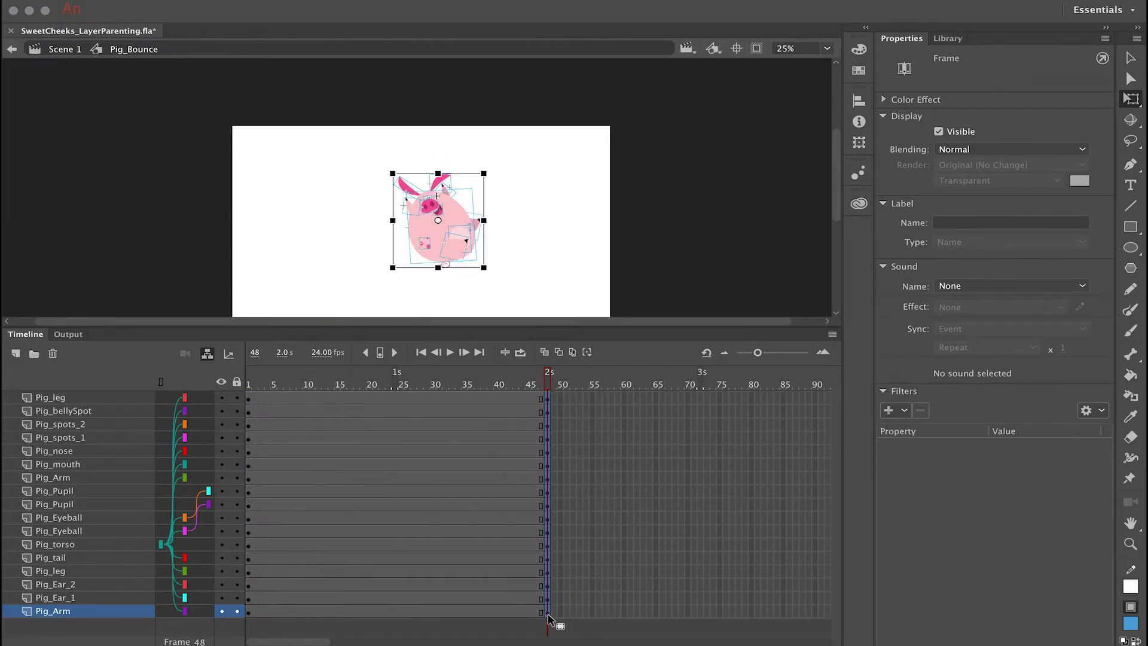
drag(531, 235, 526, 151)
key(v)
click(527, 155)
drag(435, 131, 435, 305)
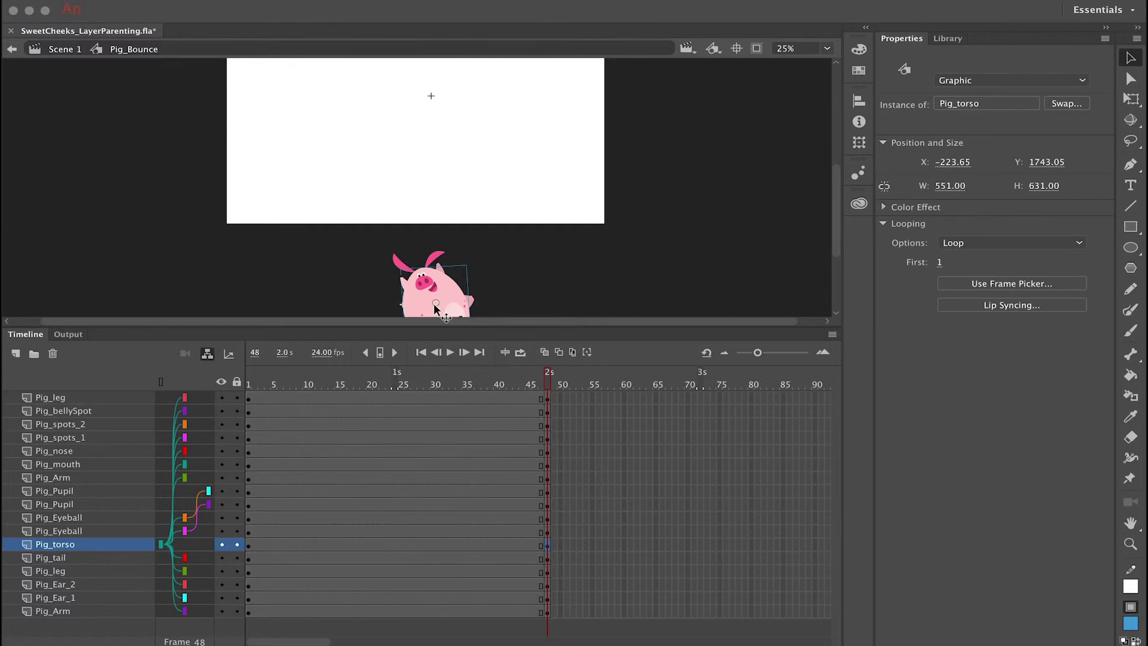
- Create a classic tween between the keyframes at frames 1 and 48 on all of the pig's layers
click(293, 394)
drag(293, 394, 432, 605)
right_click(361, 453)
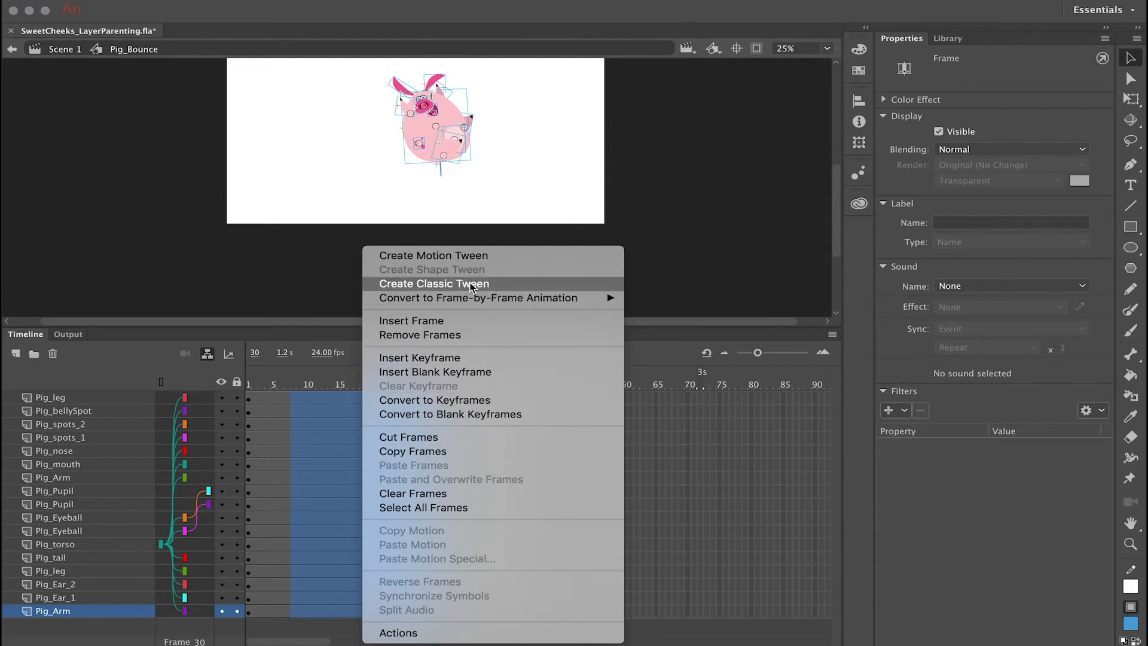
click(503, 285)
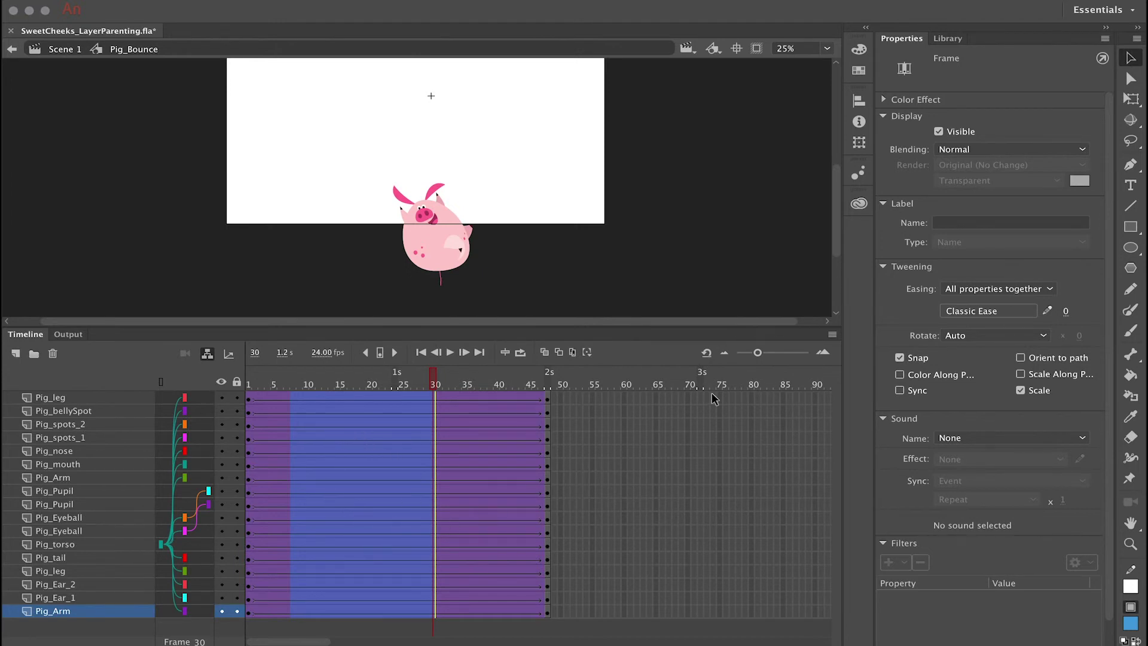
- Apply the Cubic Ease In preset to the tweens on all layers and play the animation from frame 1
click(971, 312)
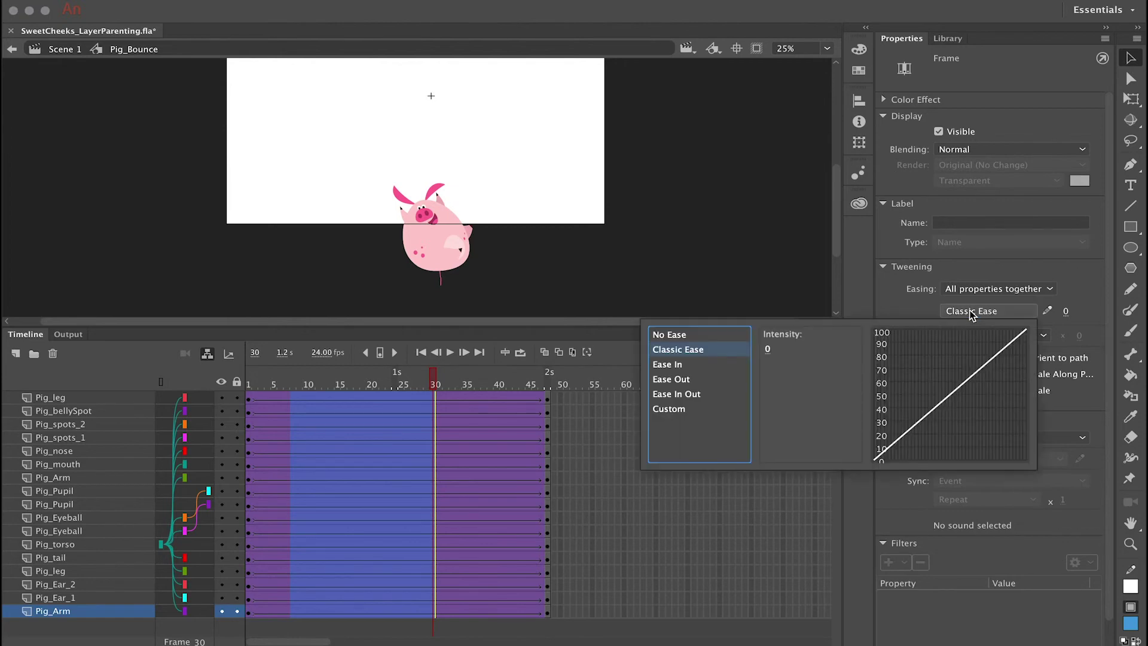
click(696, 366)
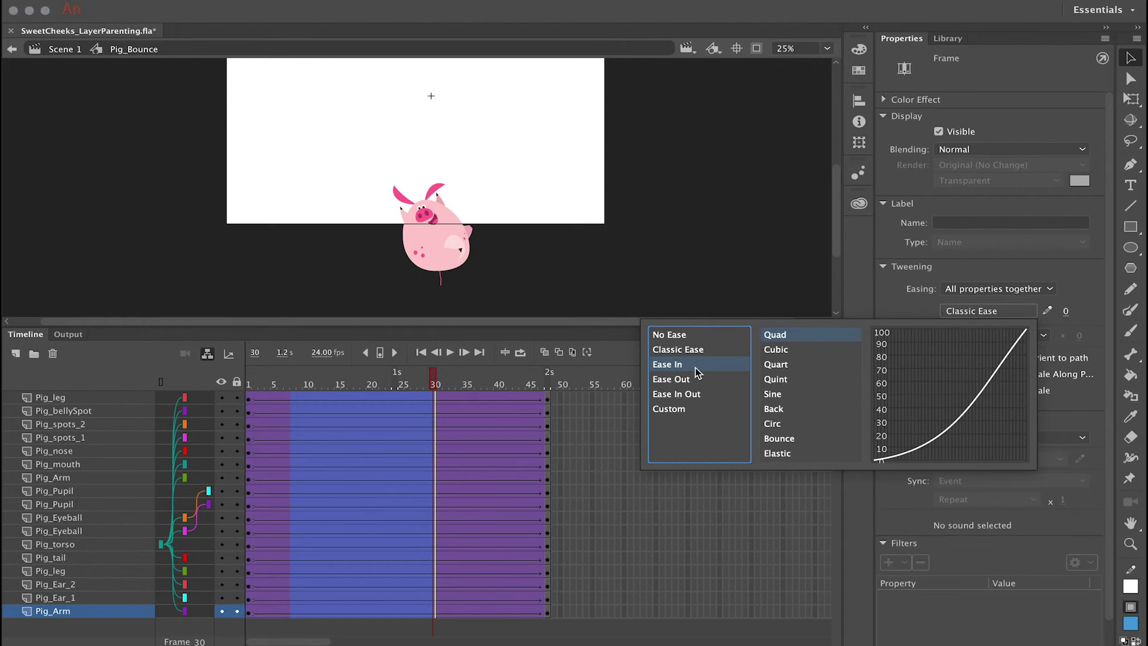
click(800, 353)
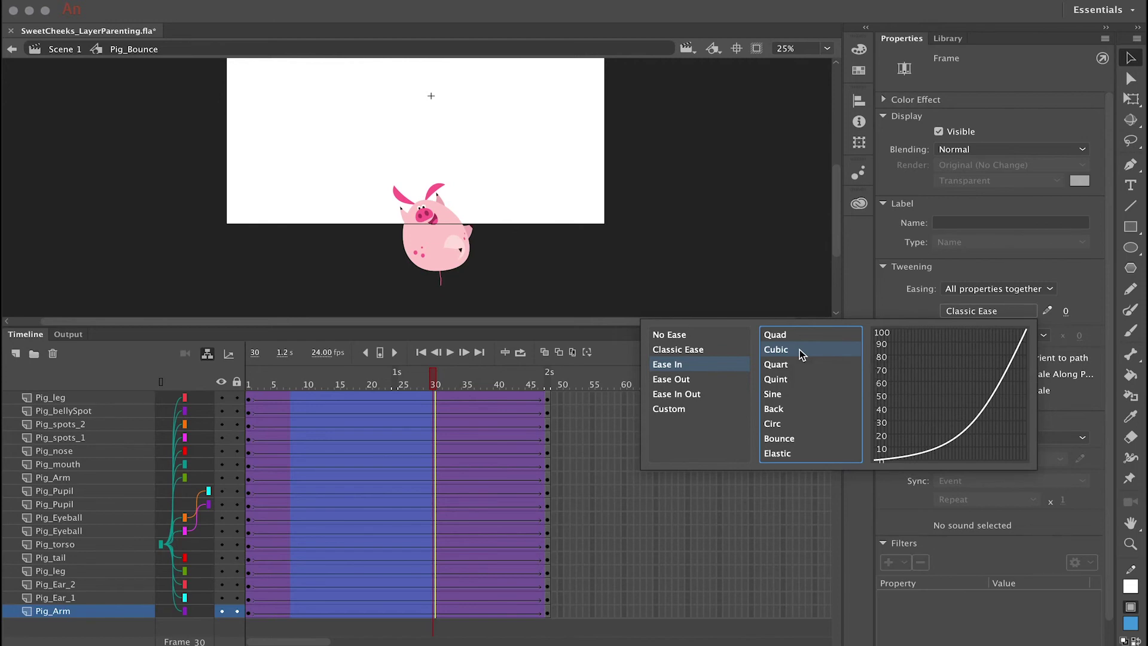
double_click(802, 353)
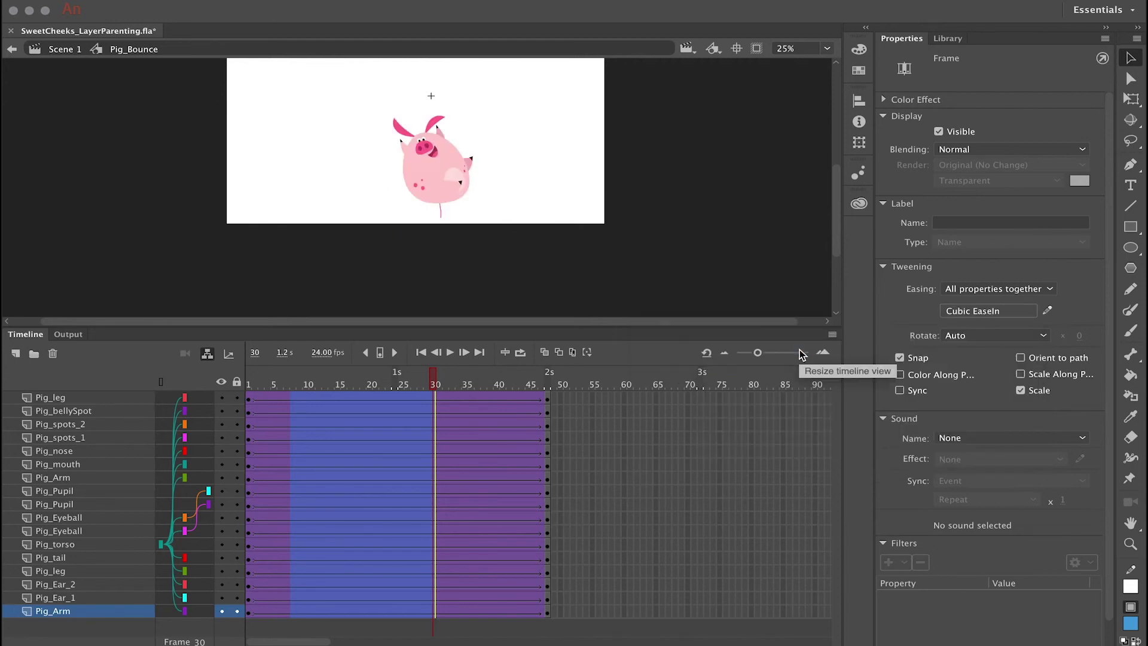
drag(417, 383, 248, 376)
key(Return)
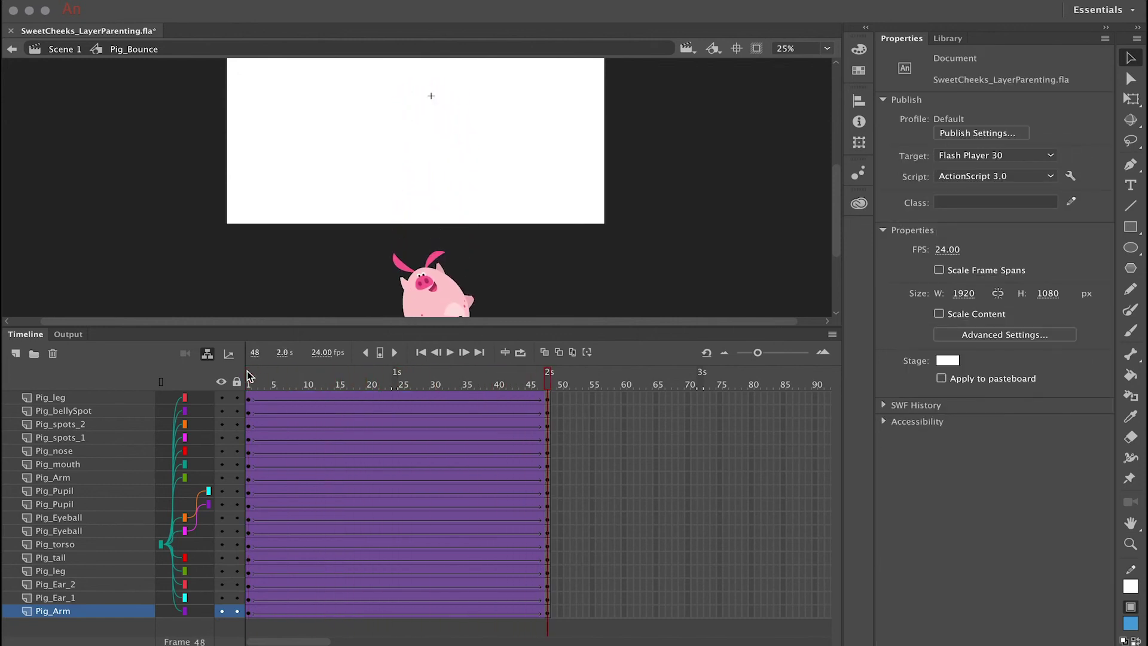
- Remove about frames 15 to 27 from the tweens on all layers to shorten the fall, and play the animation from frame 1
drag(336, 396, 415, 615)
right_click(388, 517)
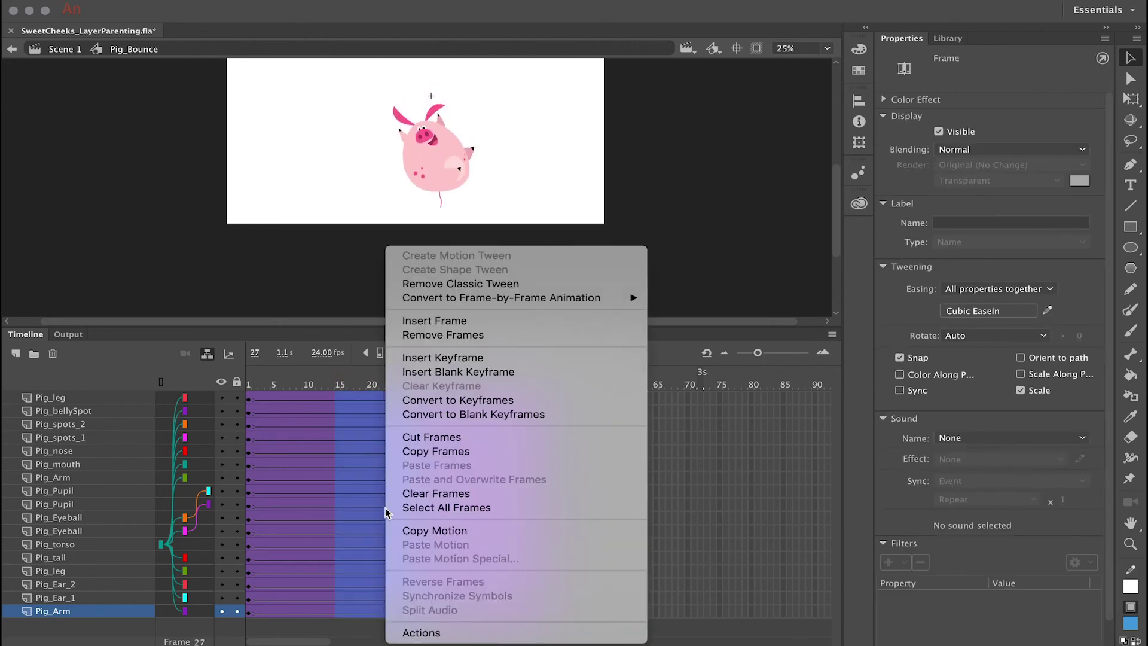
click(442, 335)
drag(419, 382, 230, 382)
key(Return)
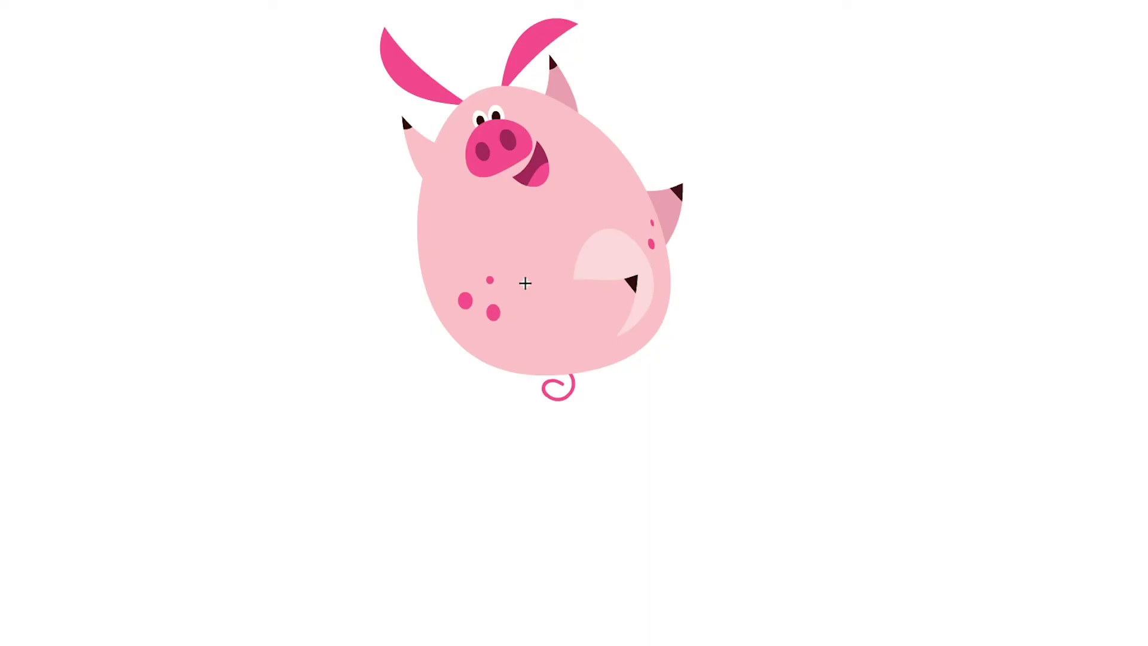